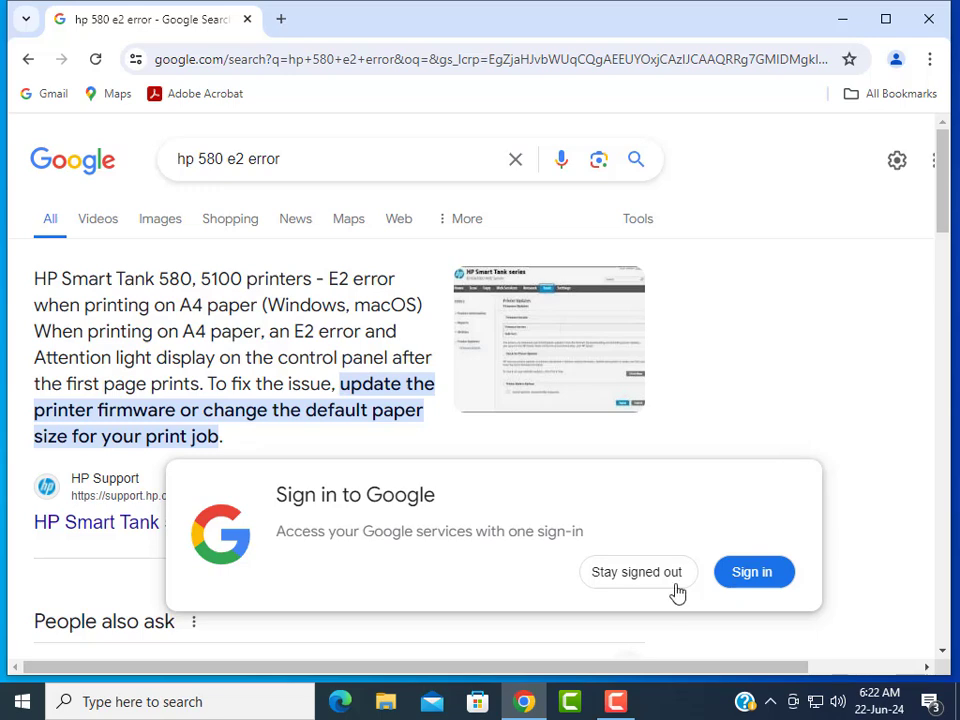
Dismiss the Google sign-in prompt and search for "hp 580 firmware update" in a new browser tab
click(670, 580)
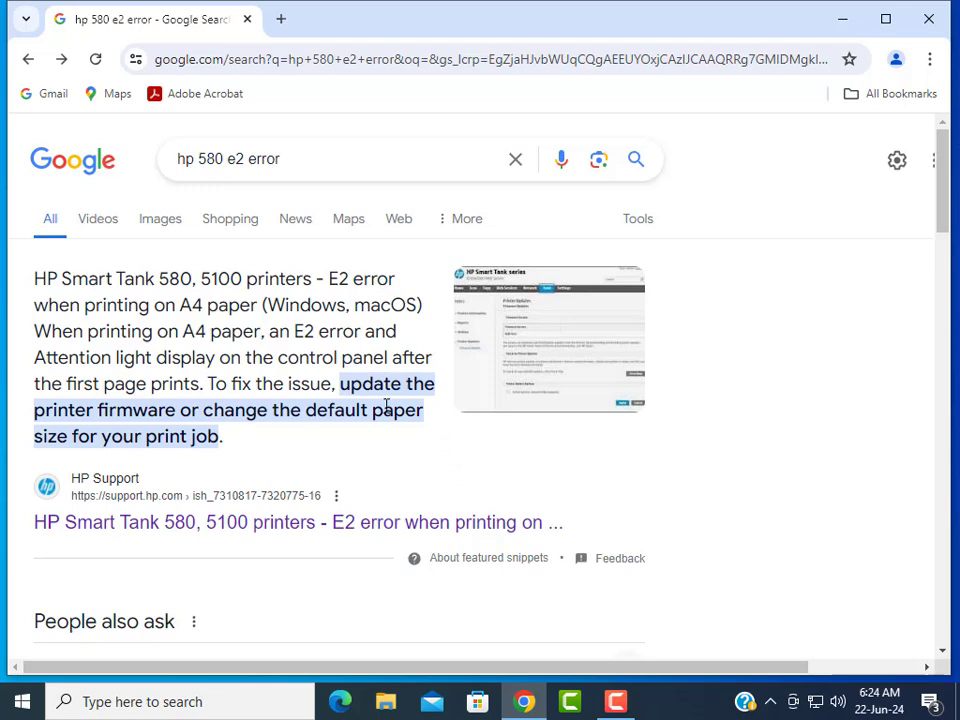
click(283, 19)
click(348, 357)
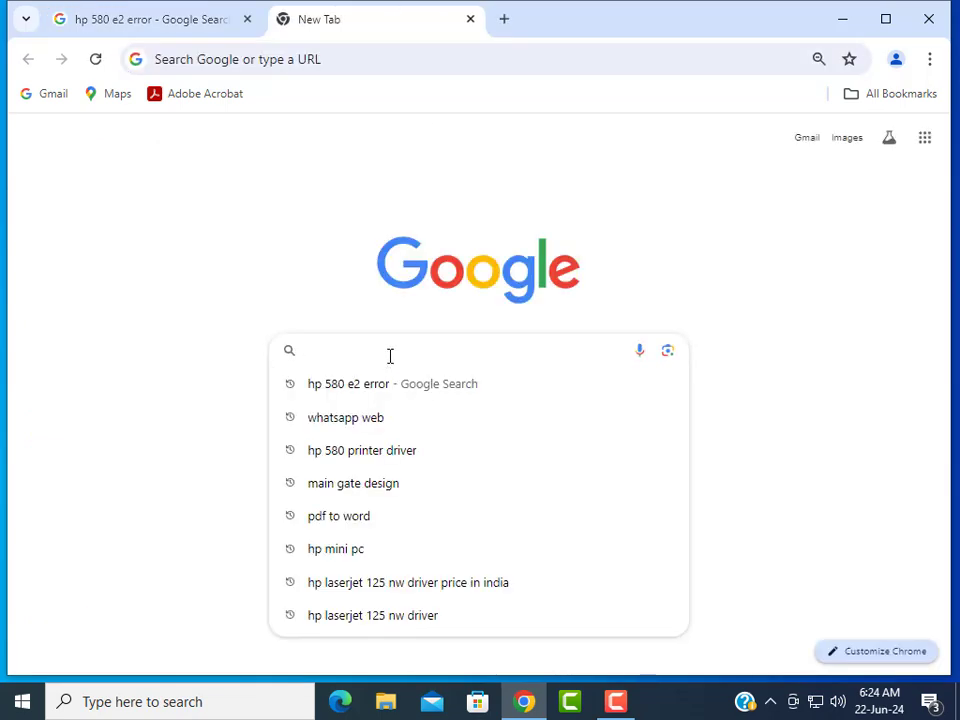
text(hp )
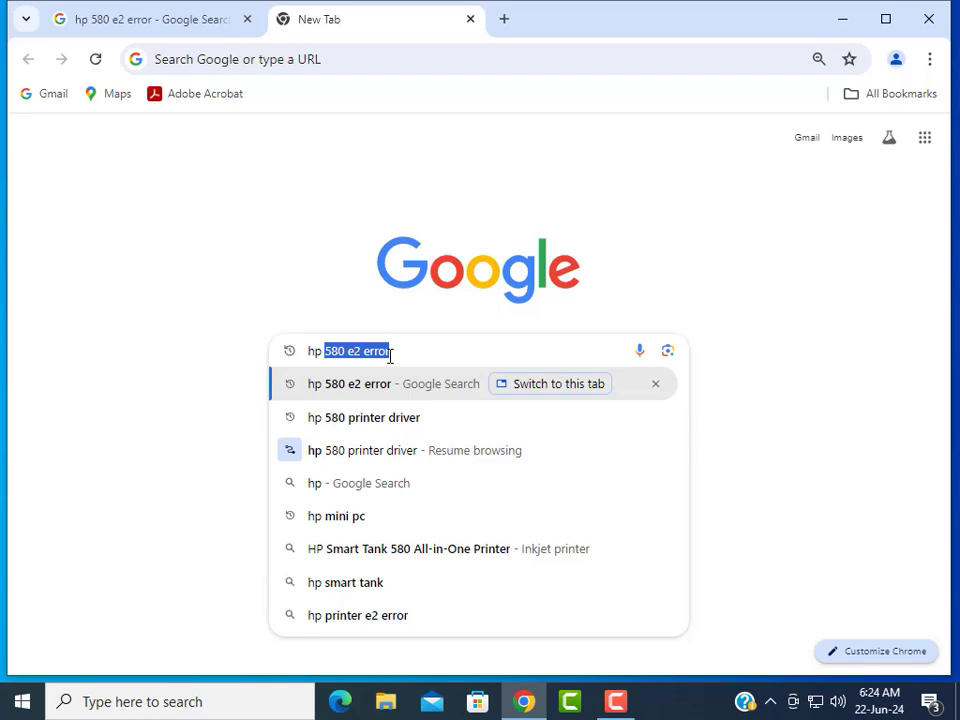
text(580 f)
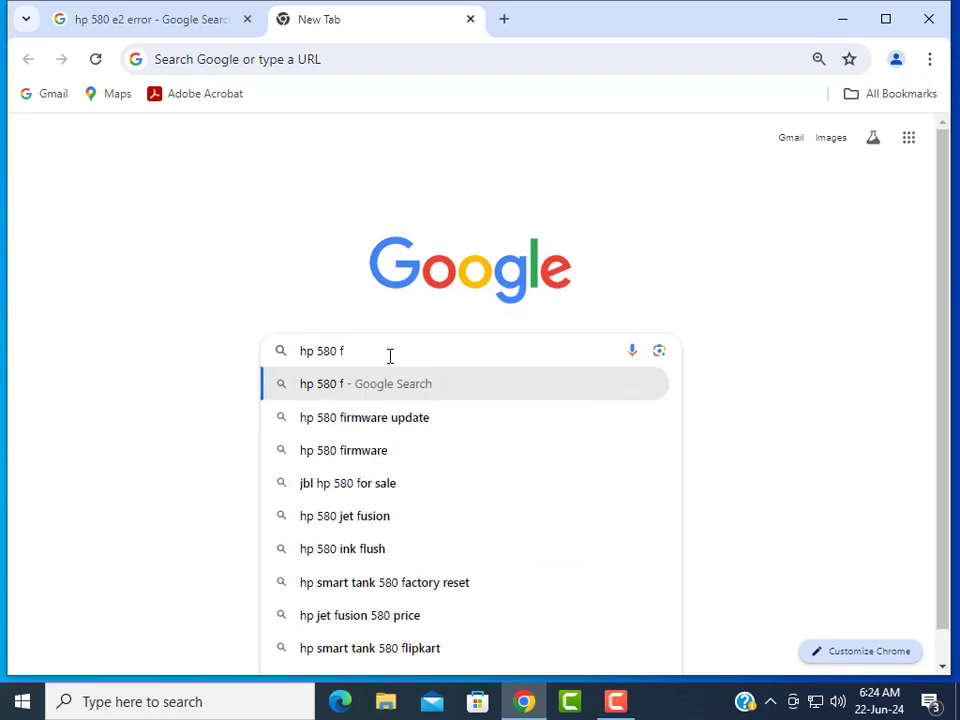
click(401, 420)
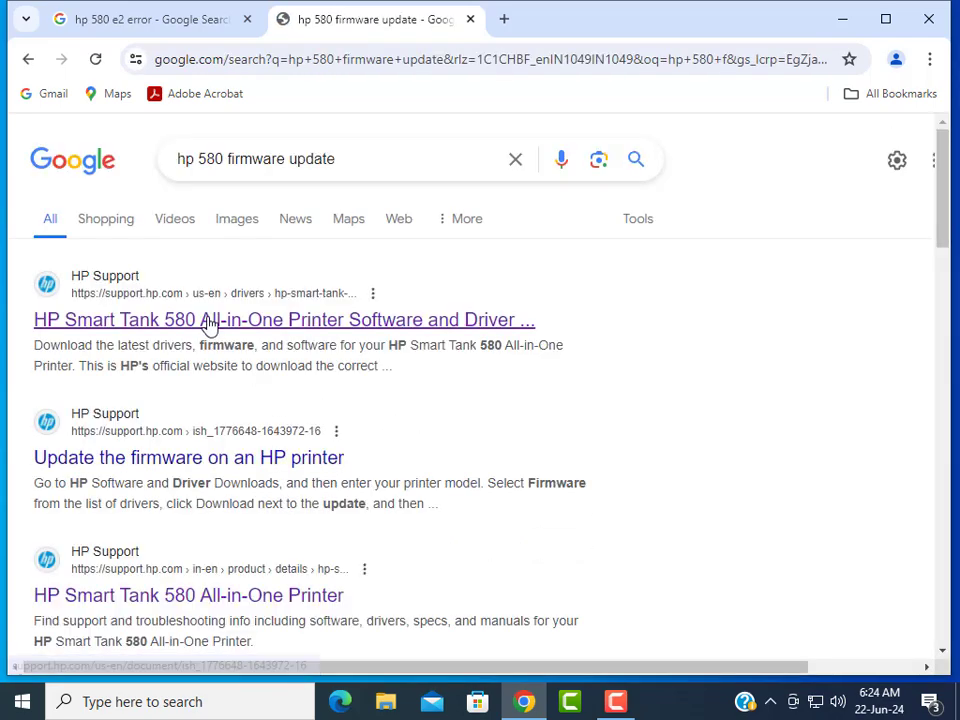
Open HP Support's software and driver page for the HP Smart Tank 580 All-in-One Printer and expand its Printer Firmware section
click(209, 320)
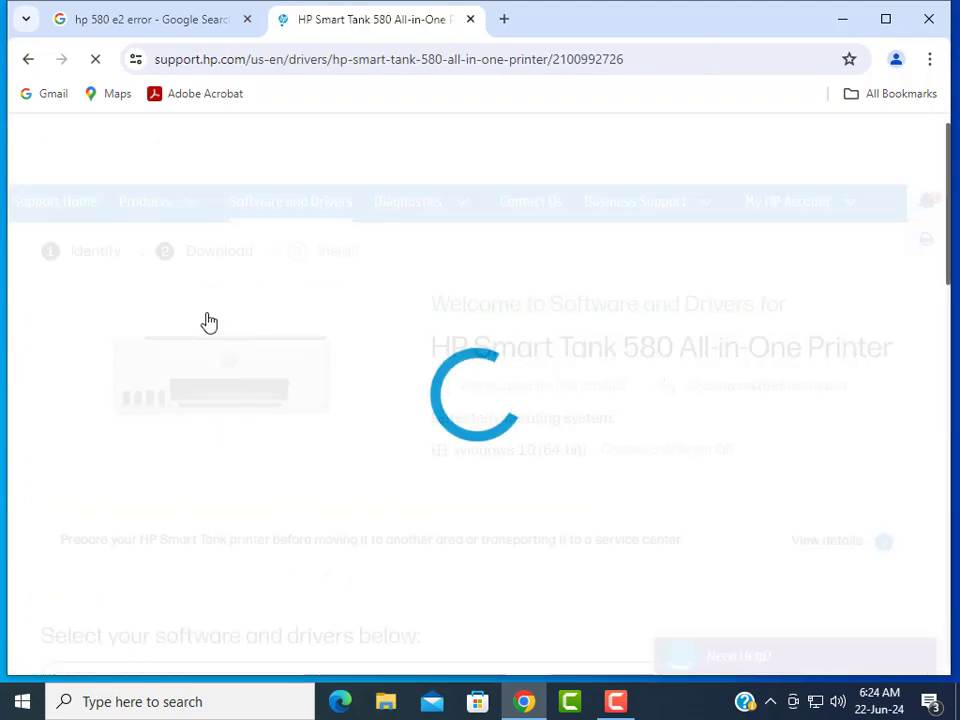
scroll(453, 340, down, 8)
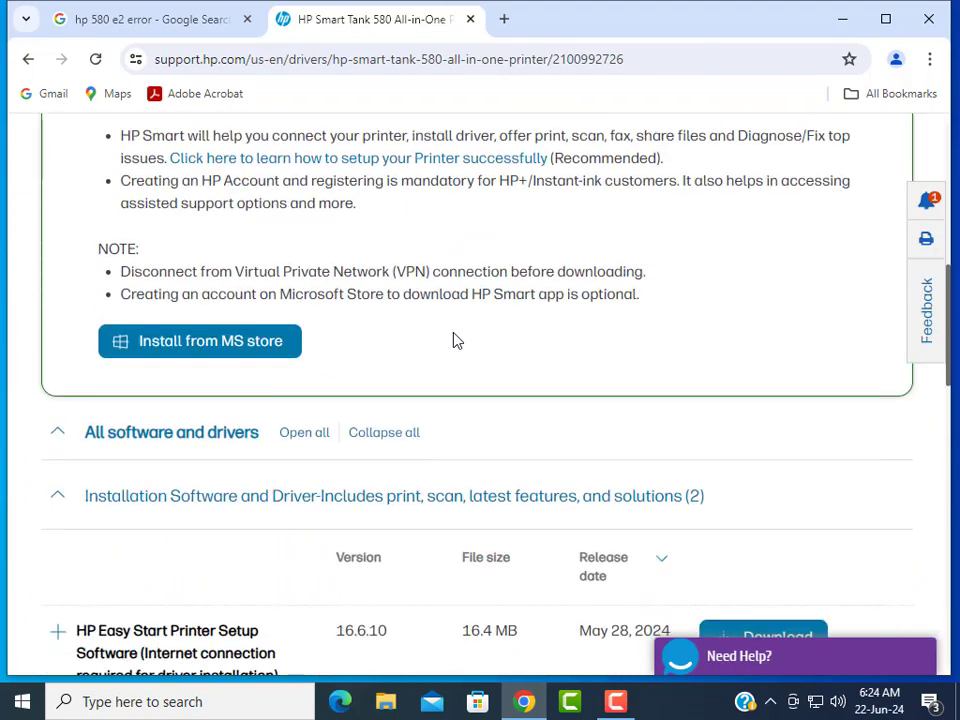
scroll(453, 340, down, 2)
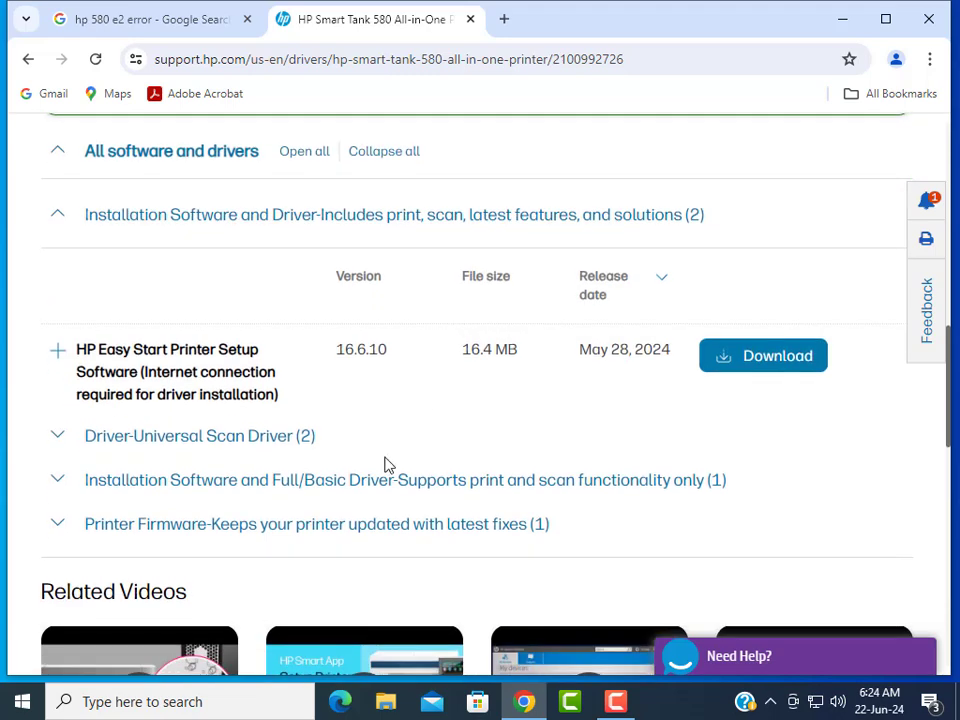
click(187, 538)
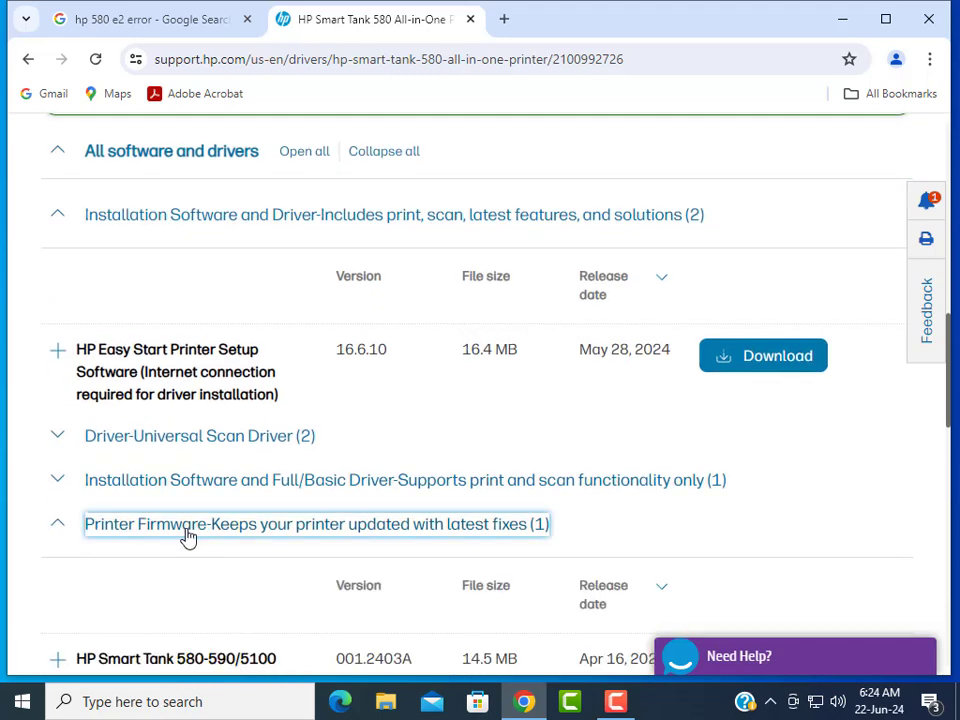
scroll(190, 537, down, 3)
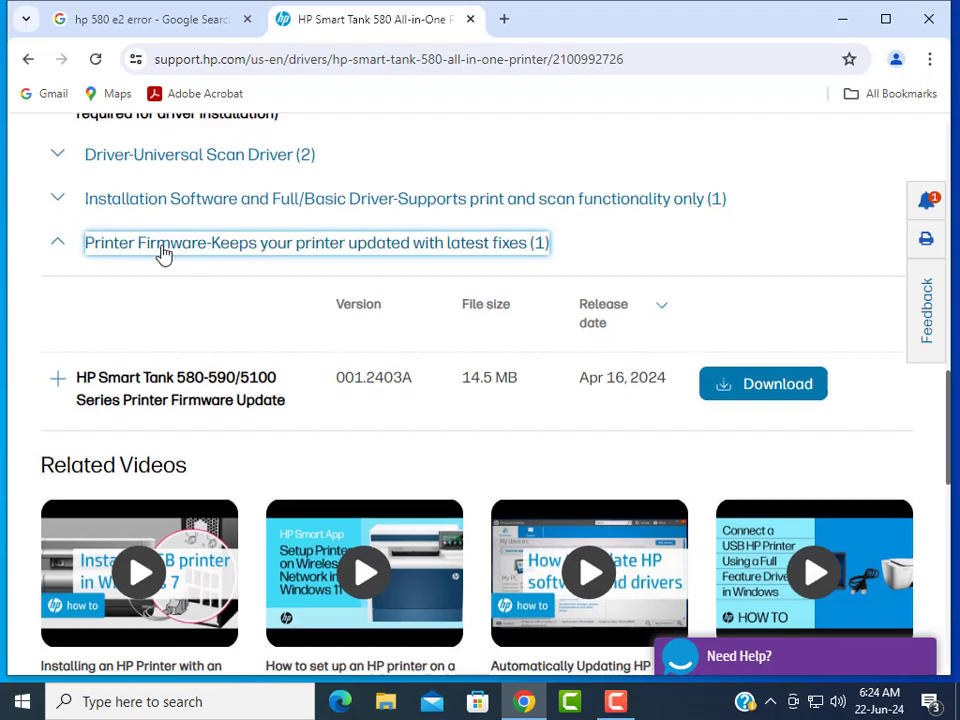
Download the HP Smart Tank 580-590/5100 Series Printer Firmware Update, version 001.2403A, and minimise the browser
click(162, 254)
click(162, 254)
click(162, 254)
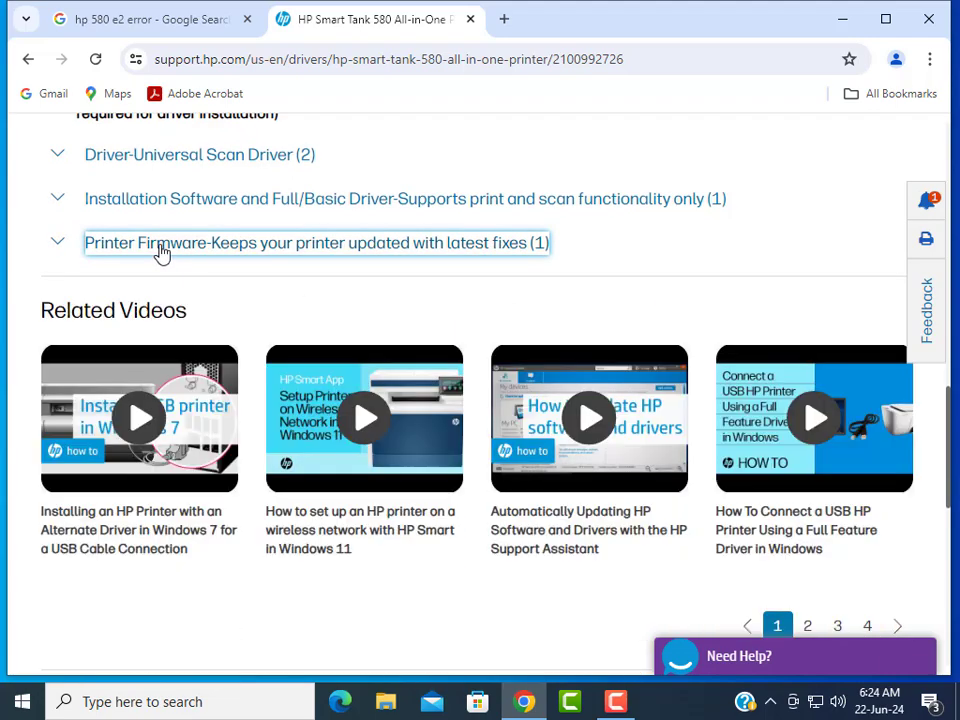
click(162, 254)
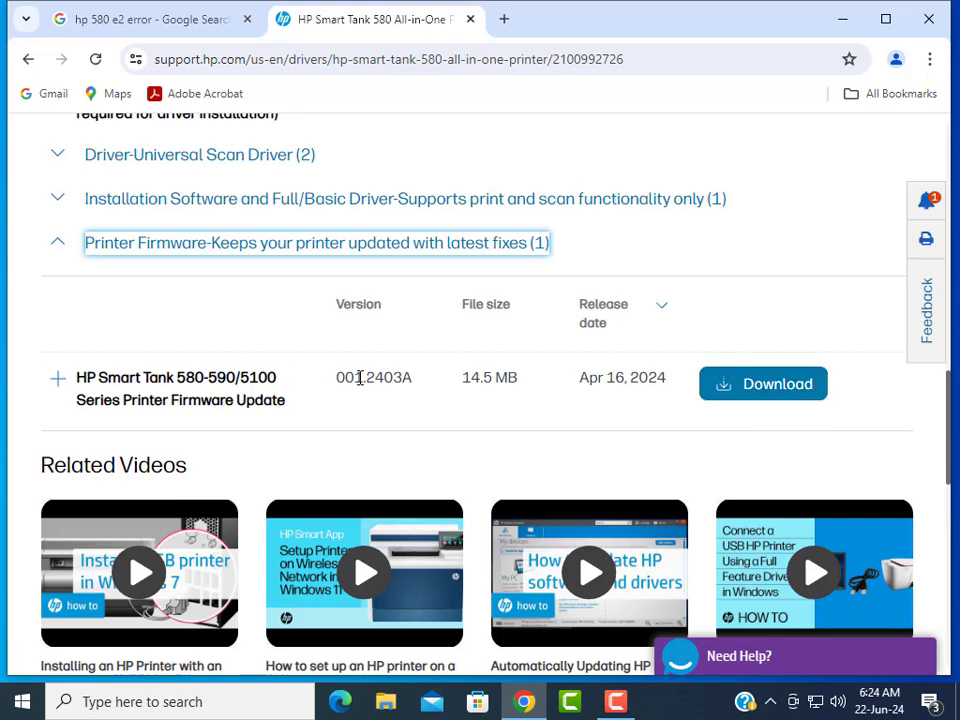
click(746, 383)
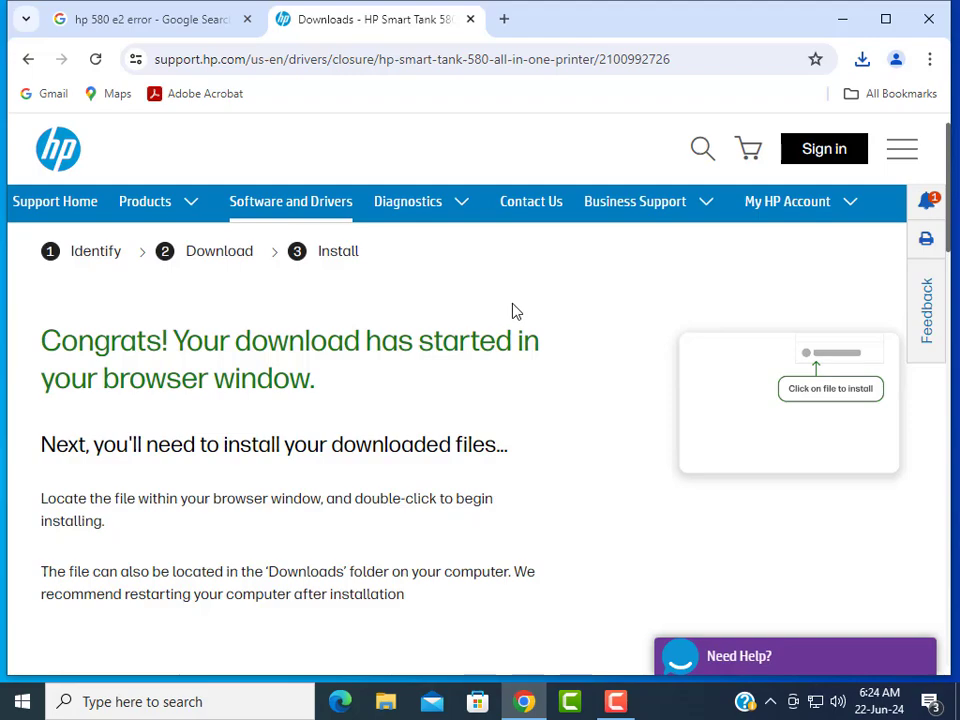
click(842, 18)
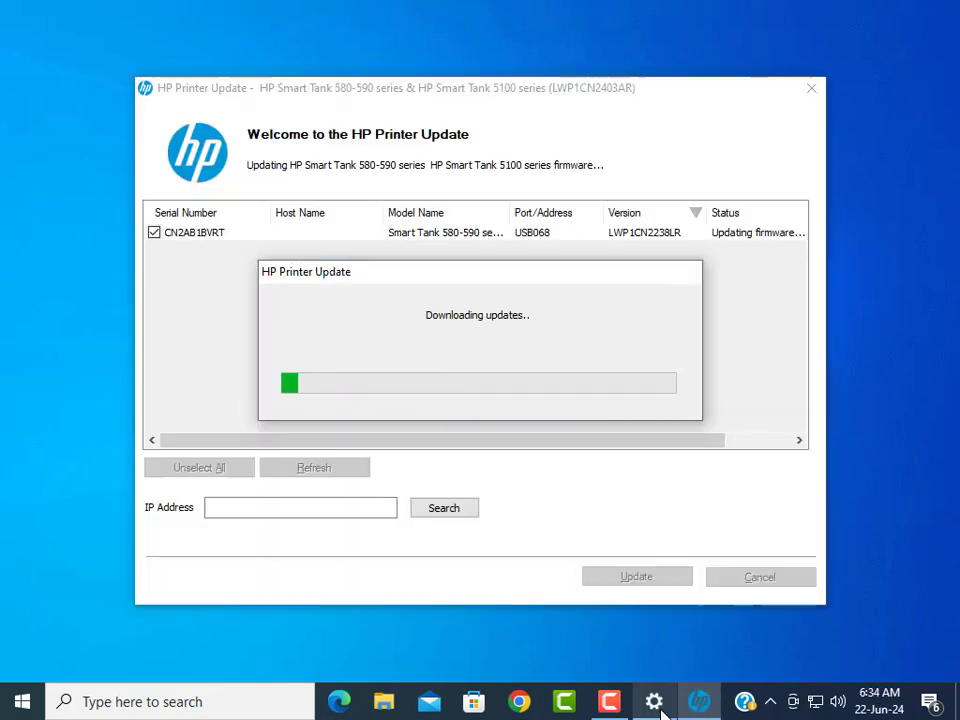
click(658, 705)
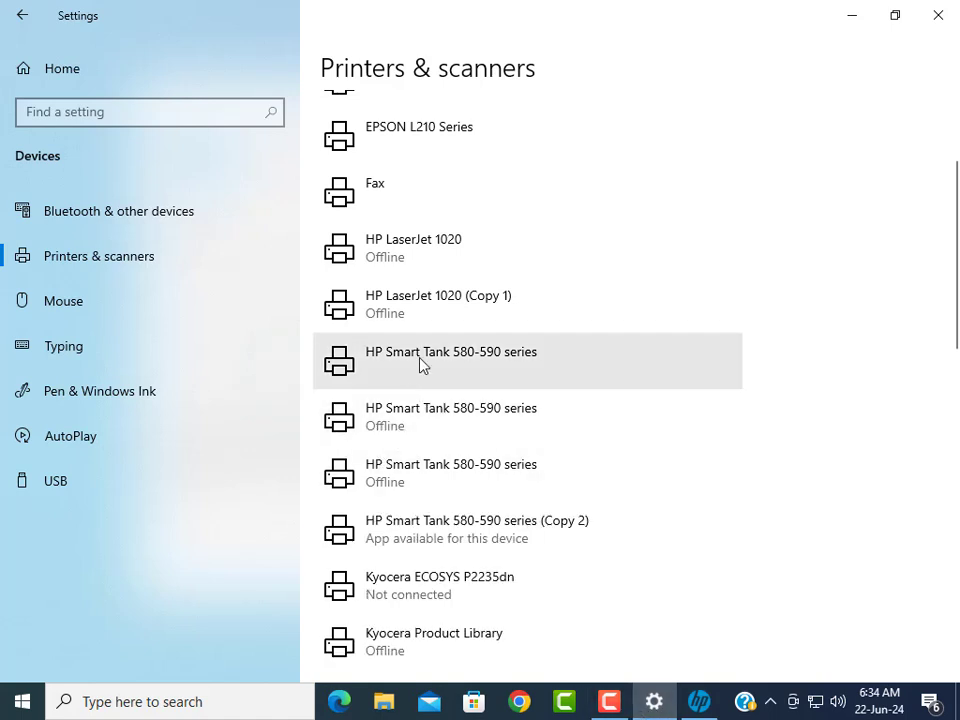
click(421, 365)
click(576, 430)
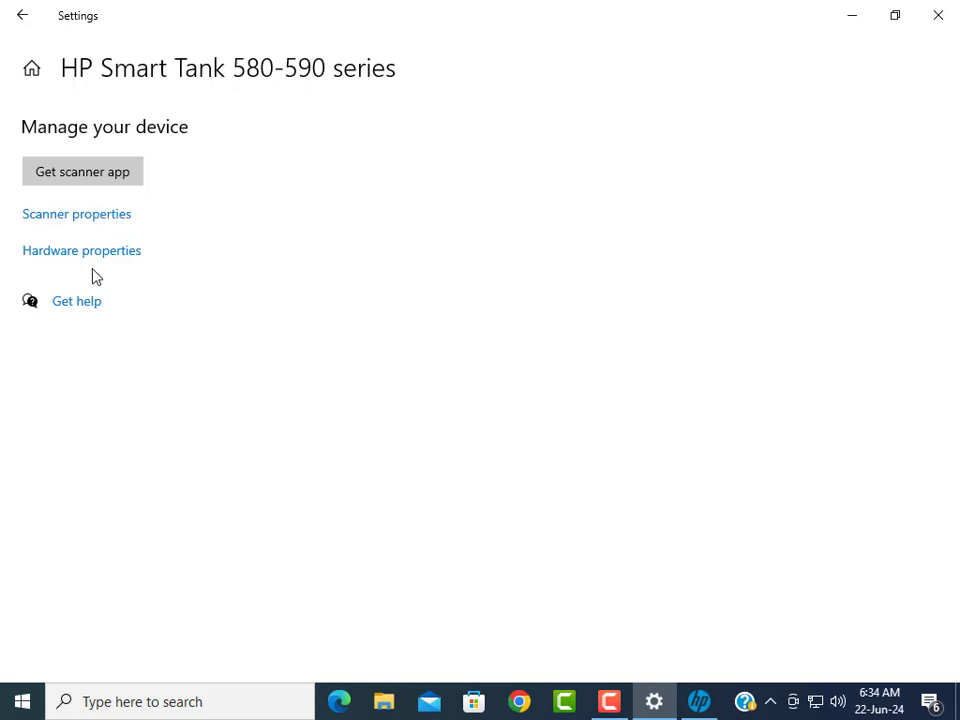
click(22, 15)
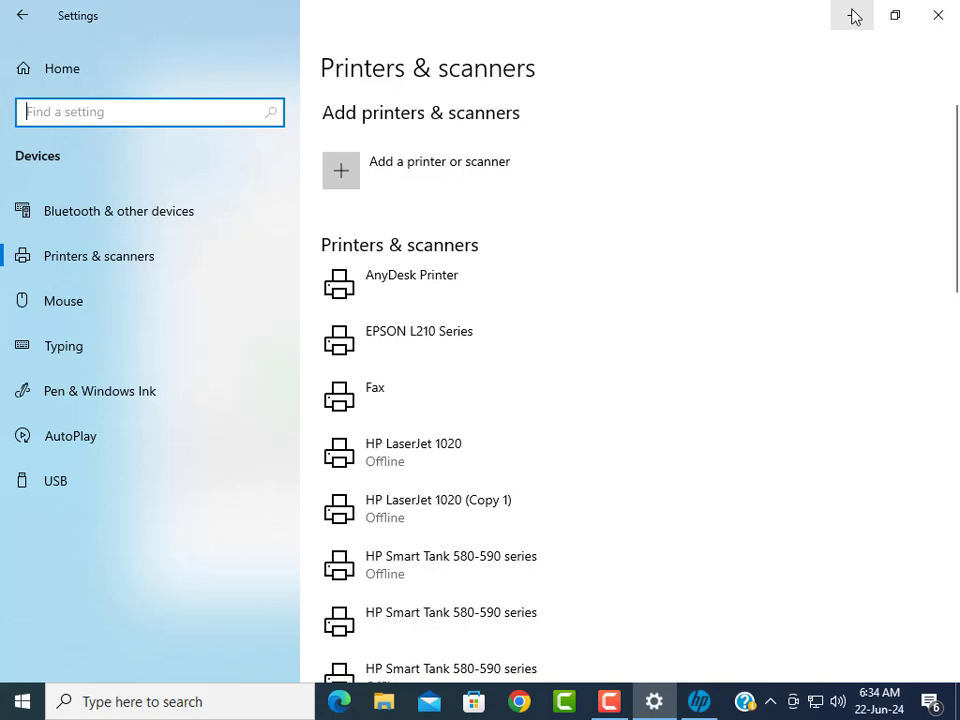
Open Devices and Printers from the Windows Control Panel and maximise its window
click(140, 704)
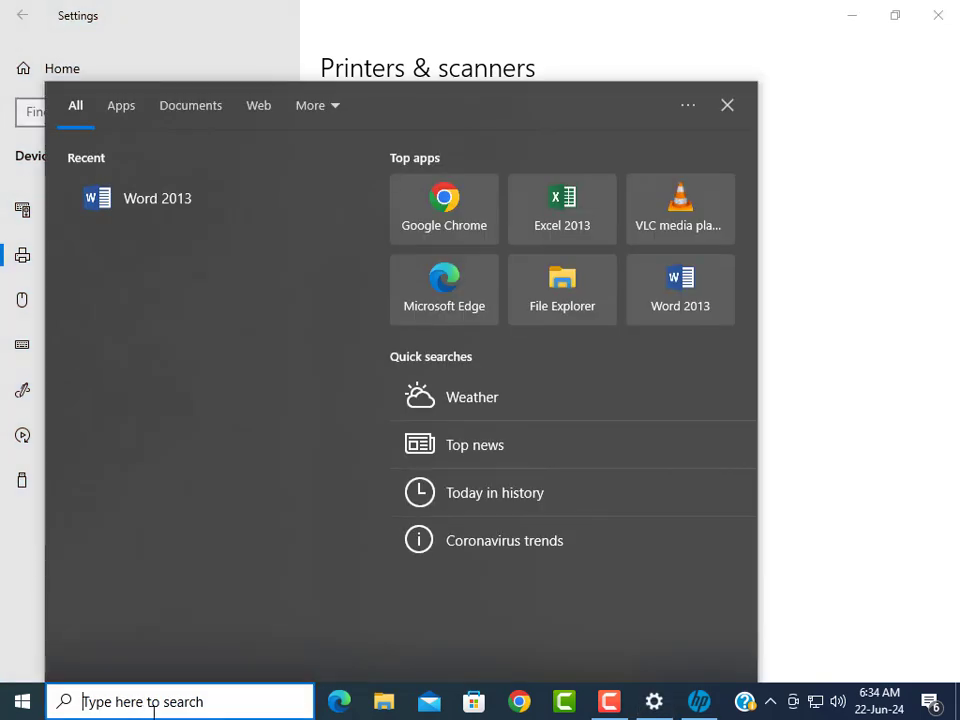
text(cant)
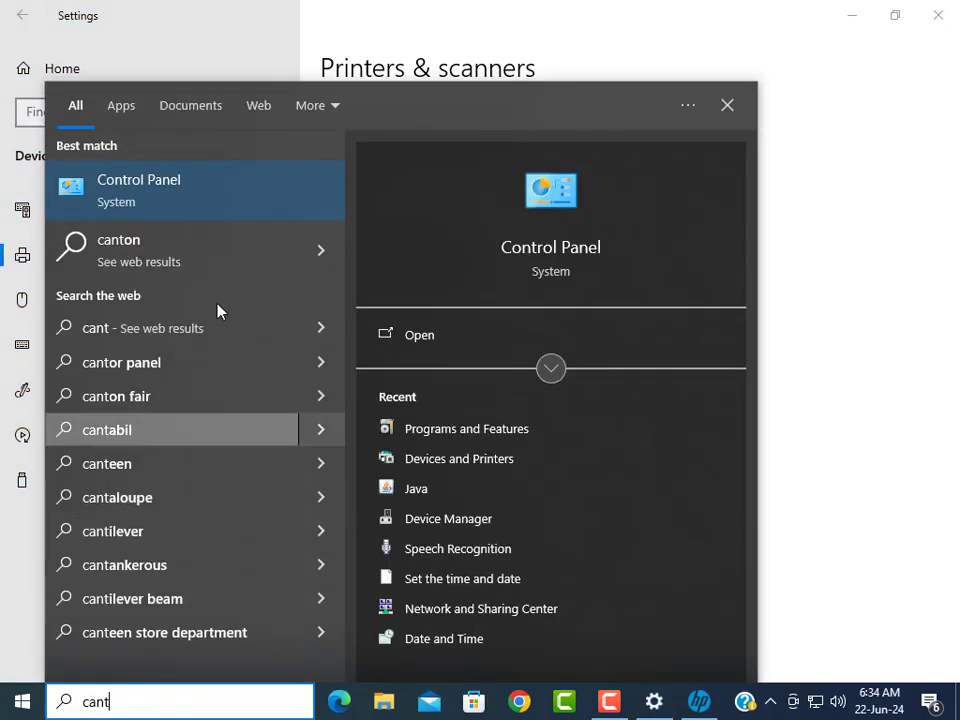
click(221, 193)
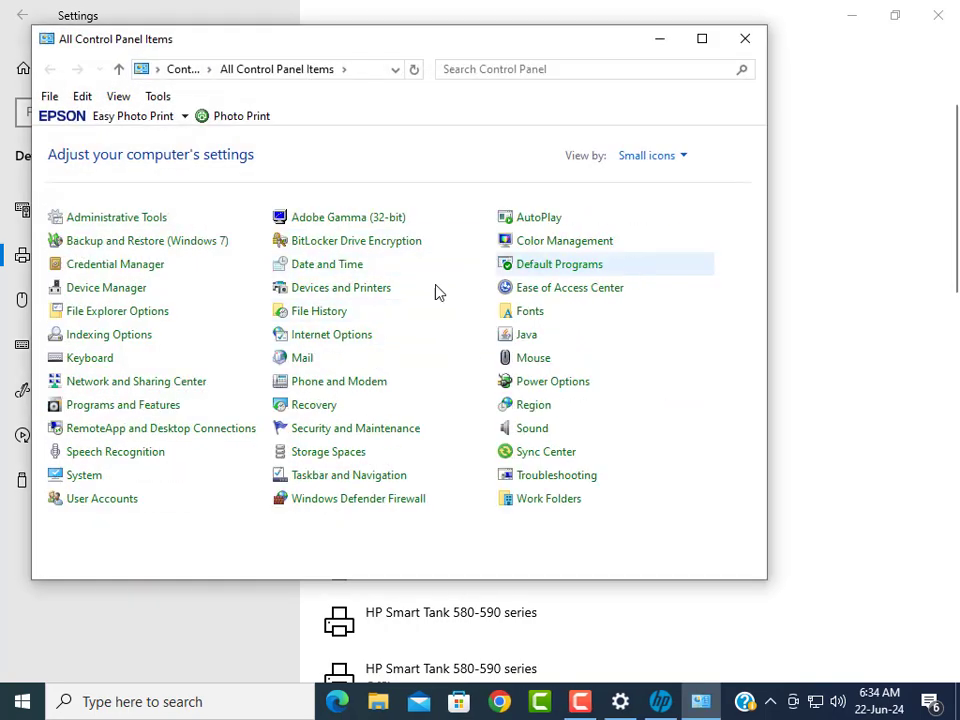
click(341, 297)
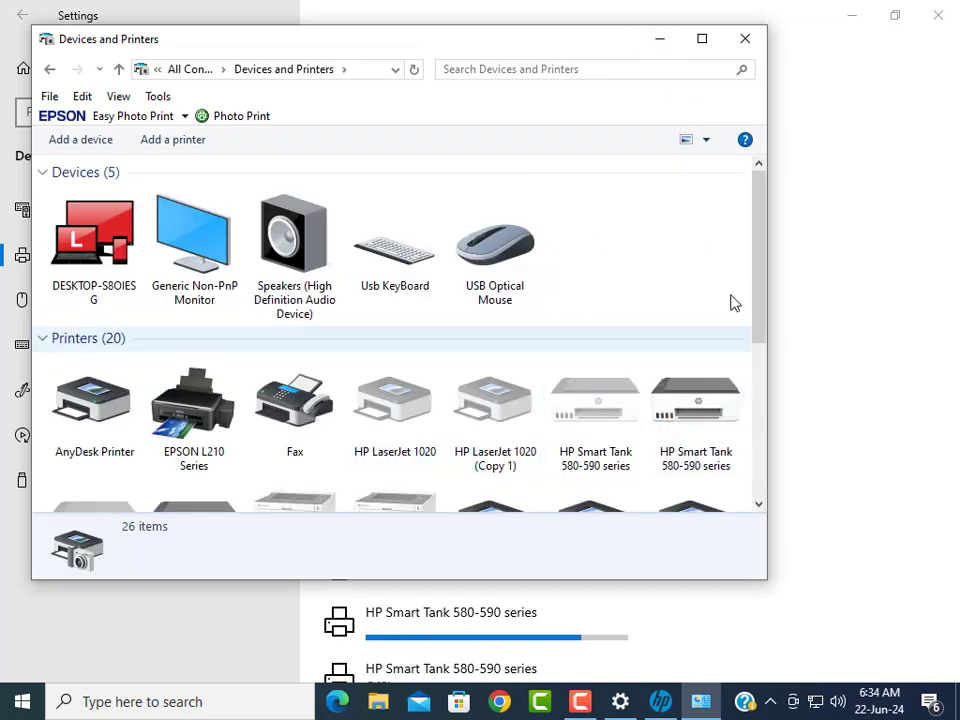
click(702, 38)
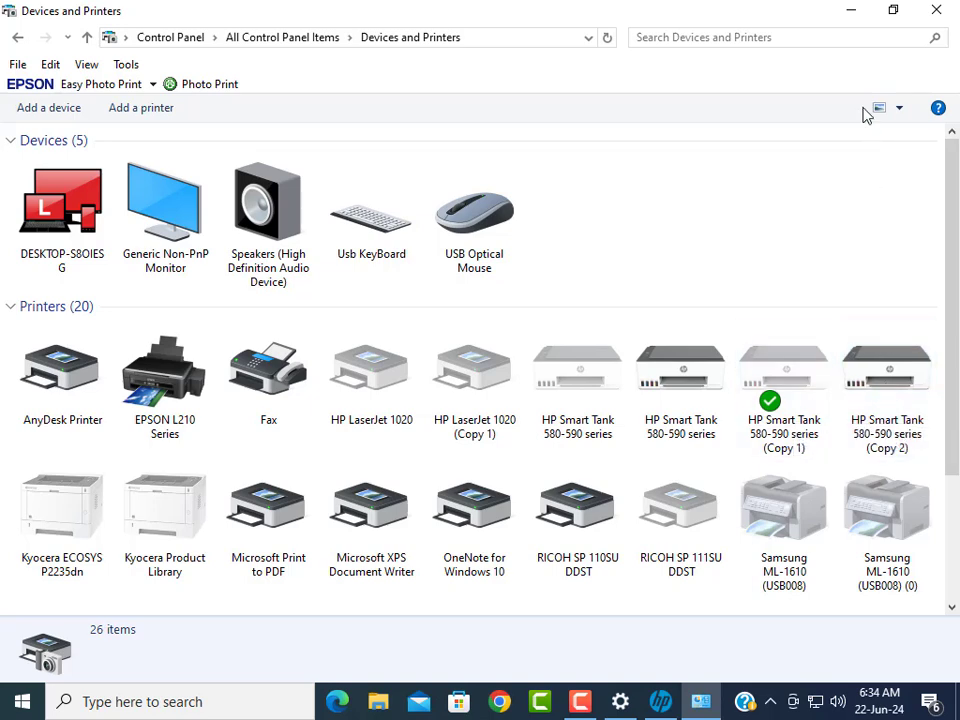
Set HP Smart Tank 580-590 series (Copy 2) as the default printer
click(868, 411)
right_click(868, 406)
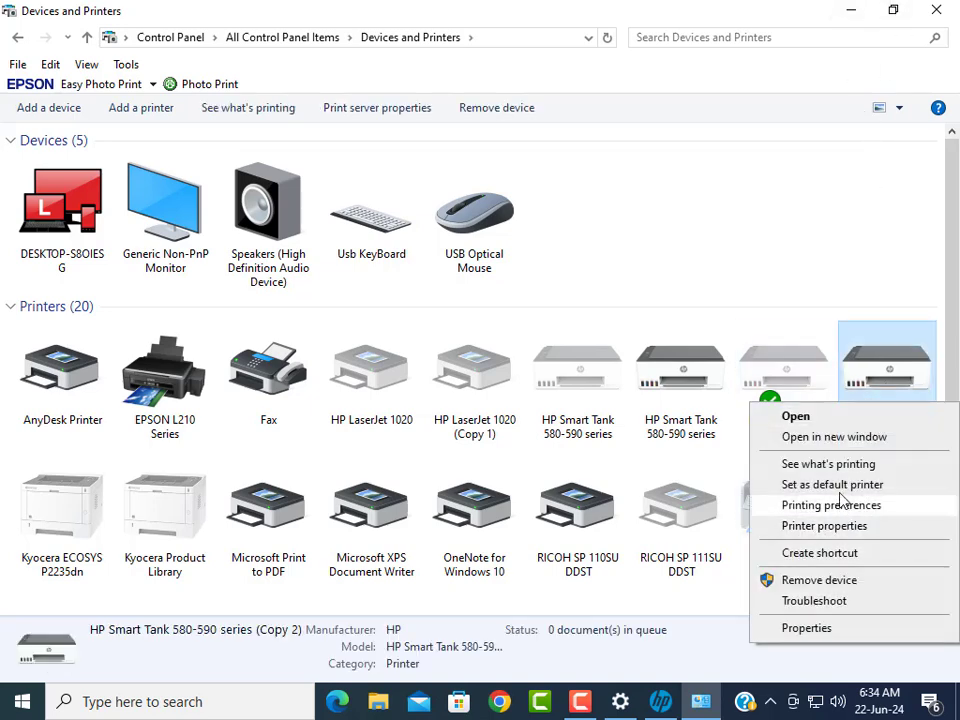
click(838, 486)
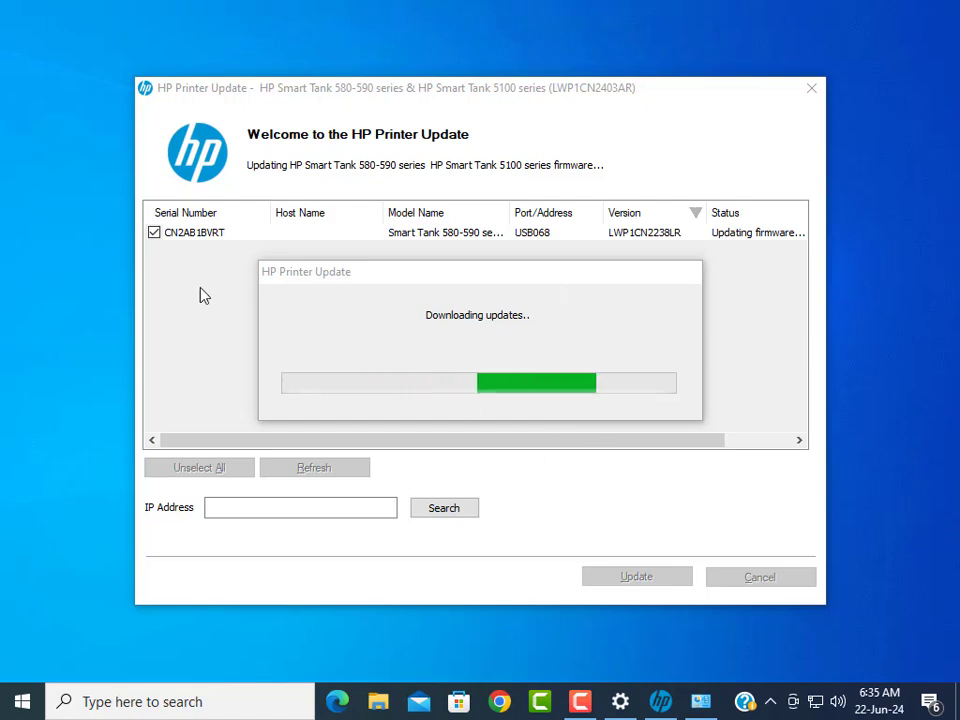
Move the HP Printer Update progress dialog lower on the desktop
click(171, 236)
right_click(660, 701)
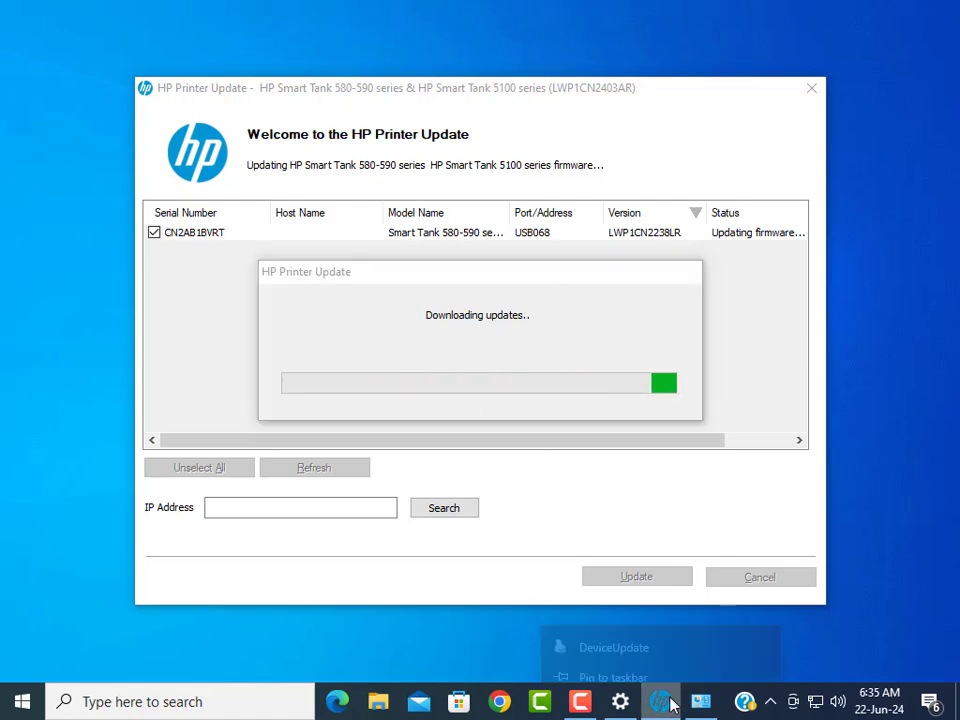
click(632, 663)
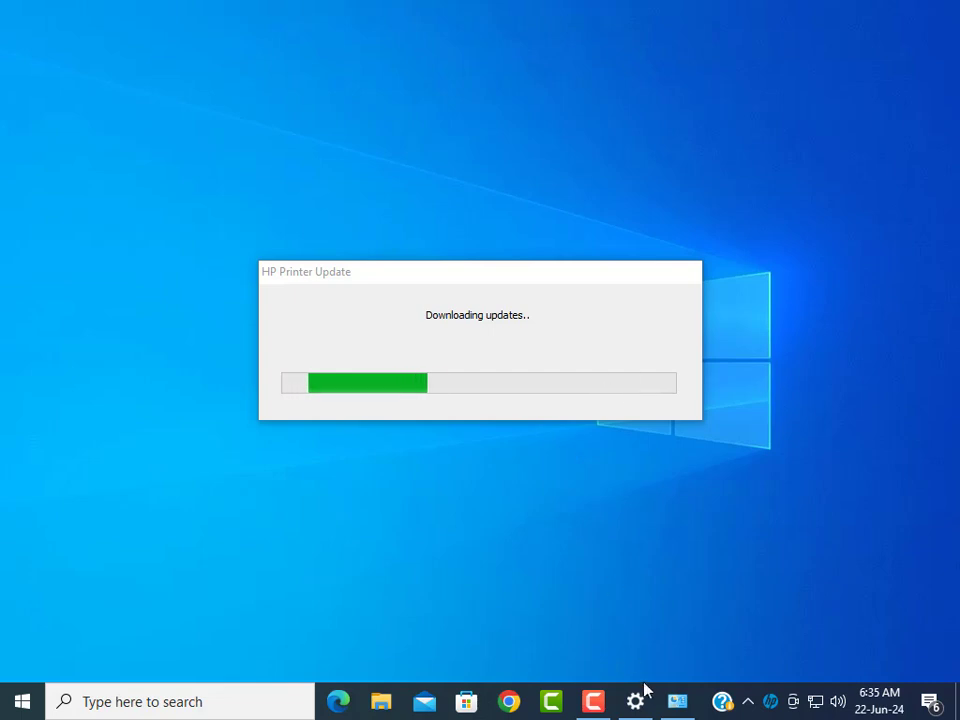
click(632, 360)
drag(555, 285, 579, 371)
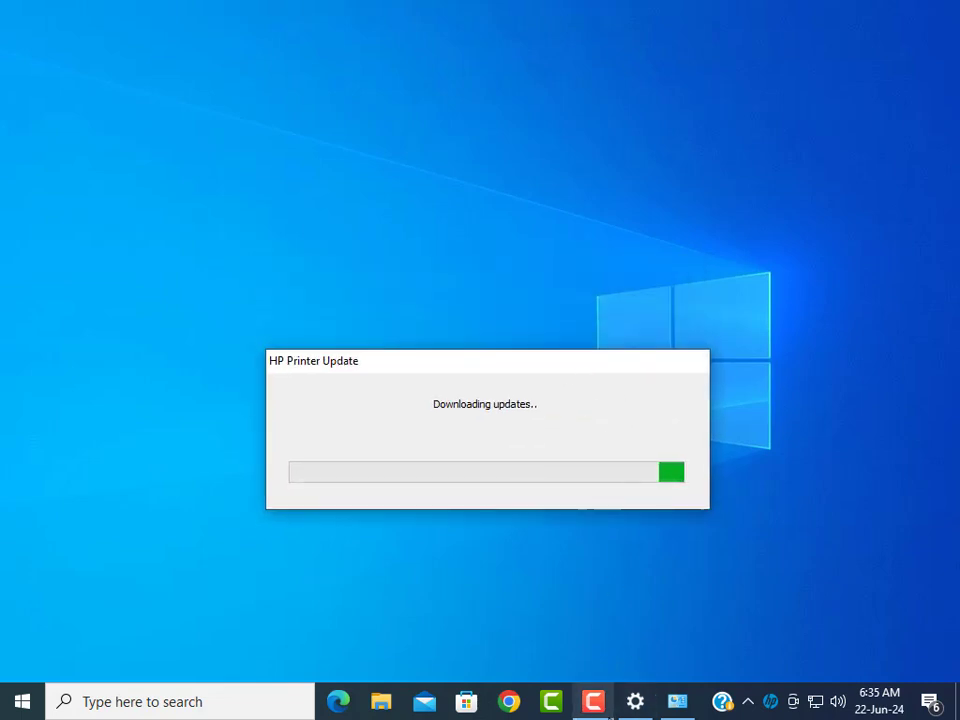
Return to Devices and Printers and open the printer properties of HP Smart Tank 580-590 series (Copy 2)
click(687, 710)
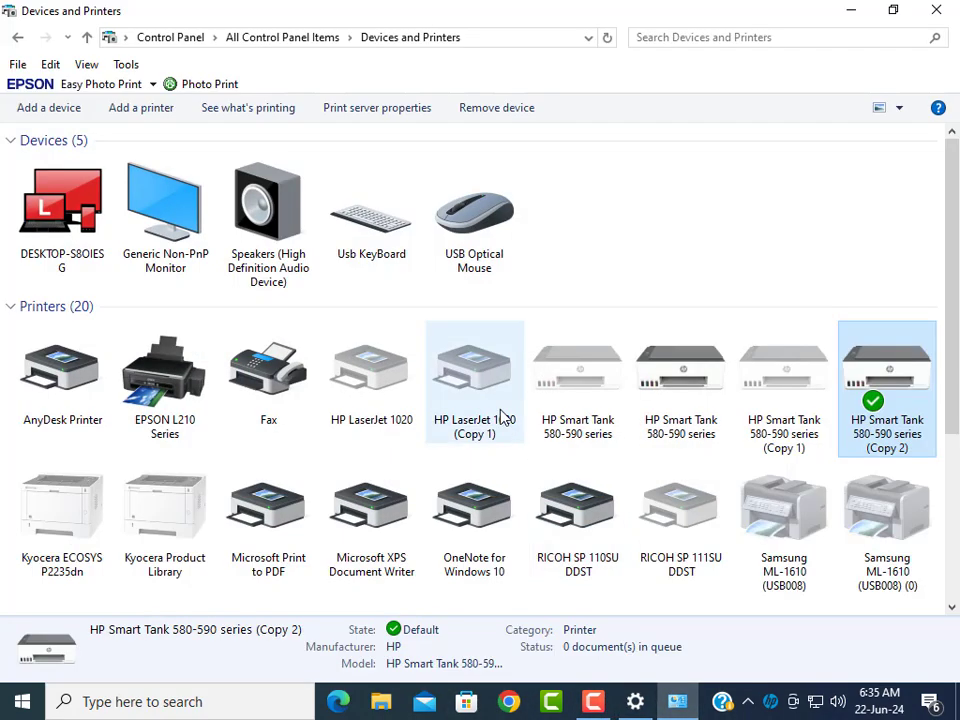
right_click(905, 424)
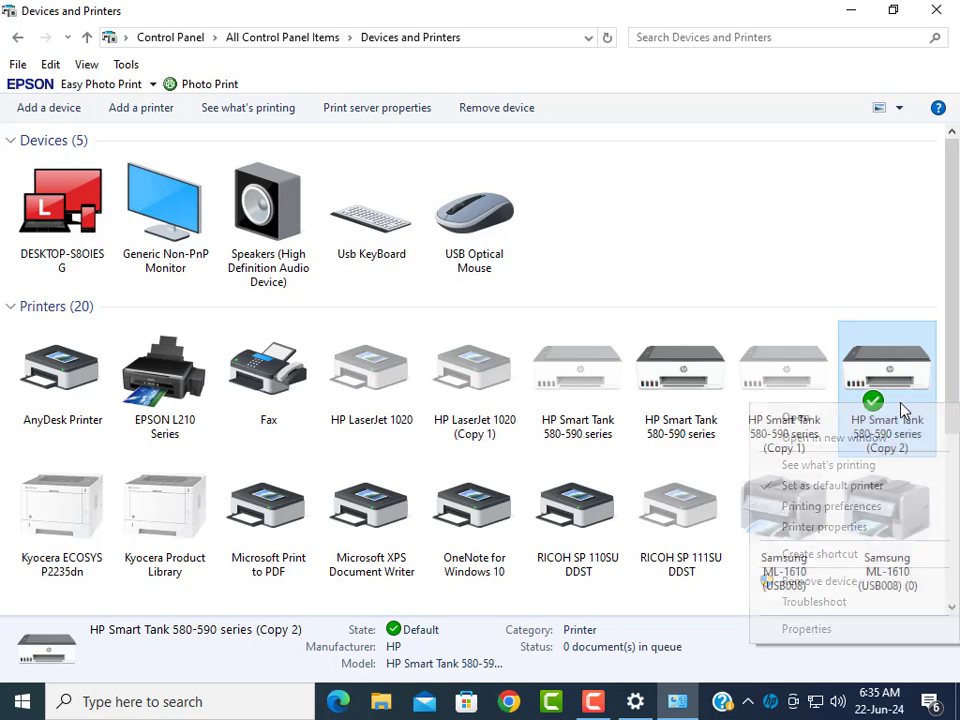
click(868, 527)
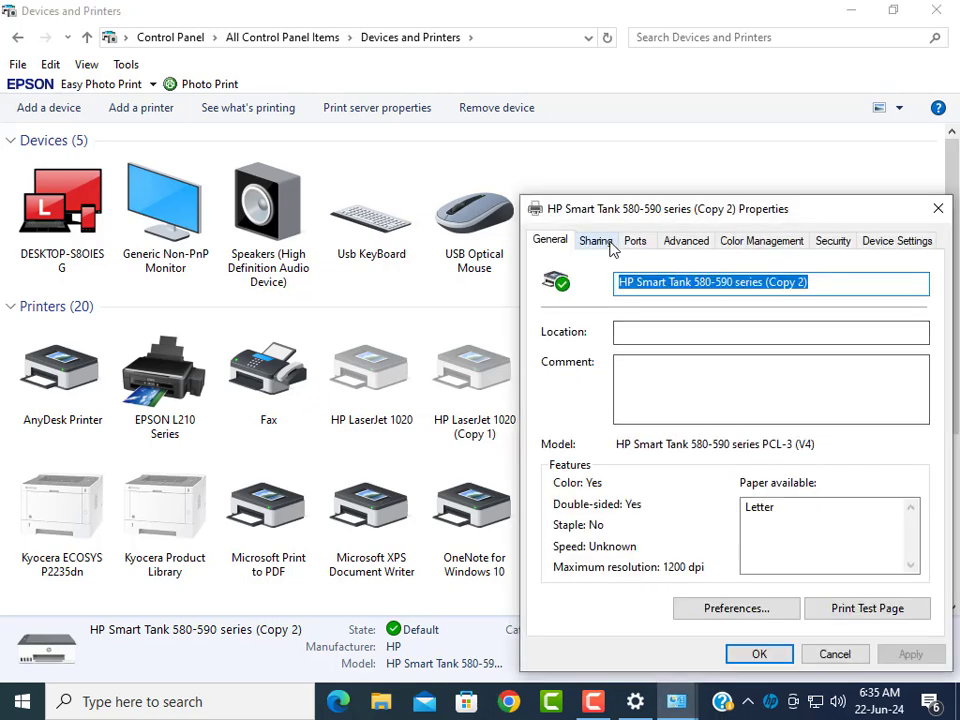
Open the Printing Defaults from the printer's advanced properties
click(686, 249)
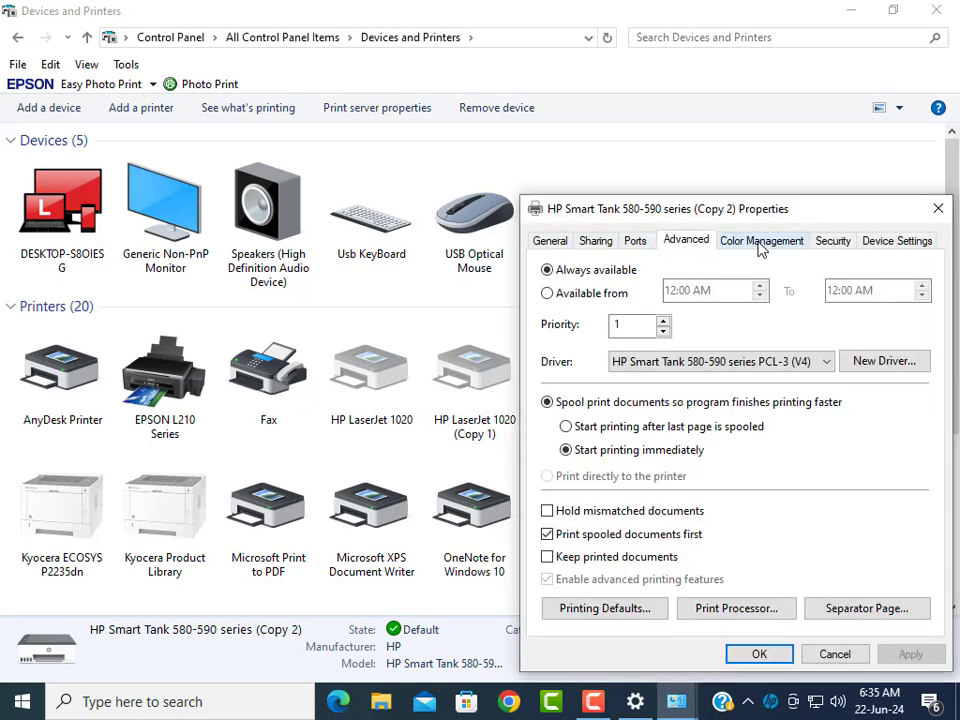
click(635, 242)
click(600, 243)
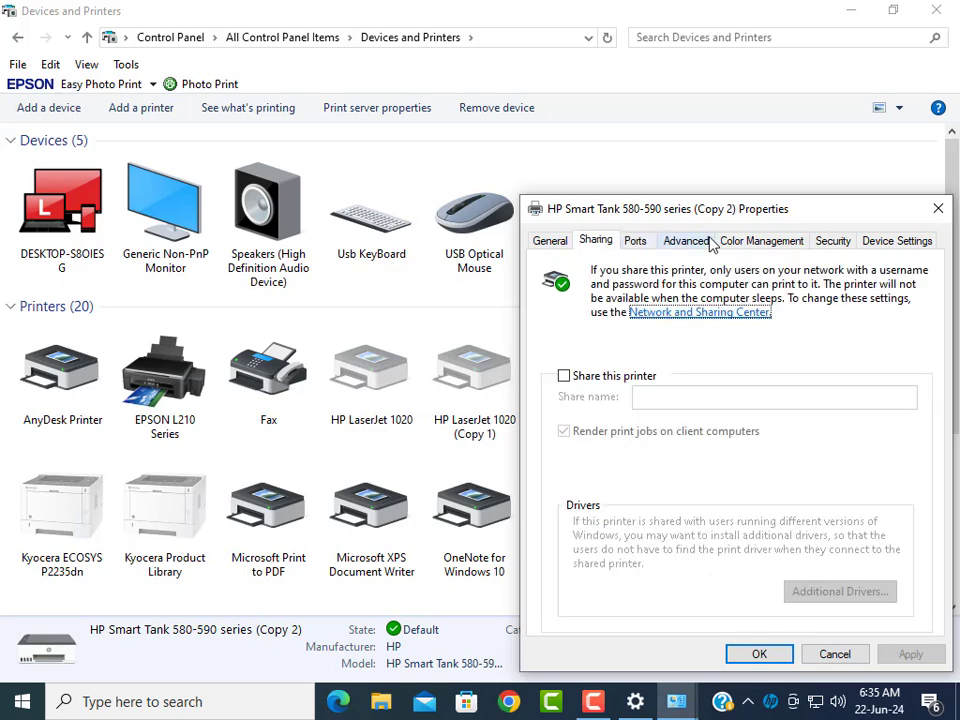
click(756, 242)
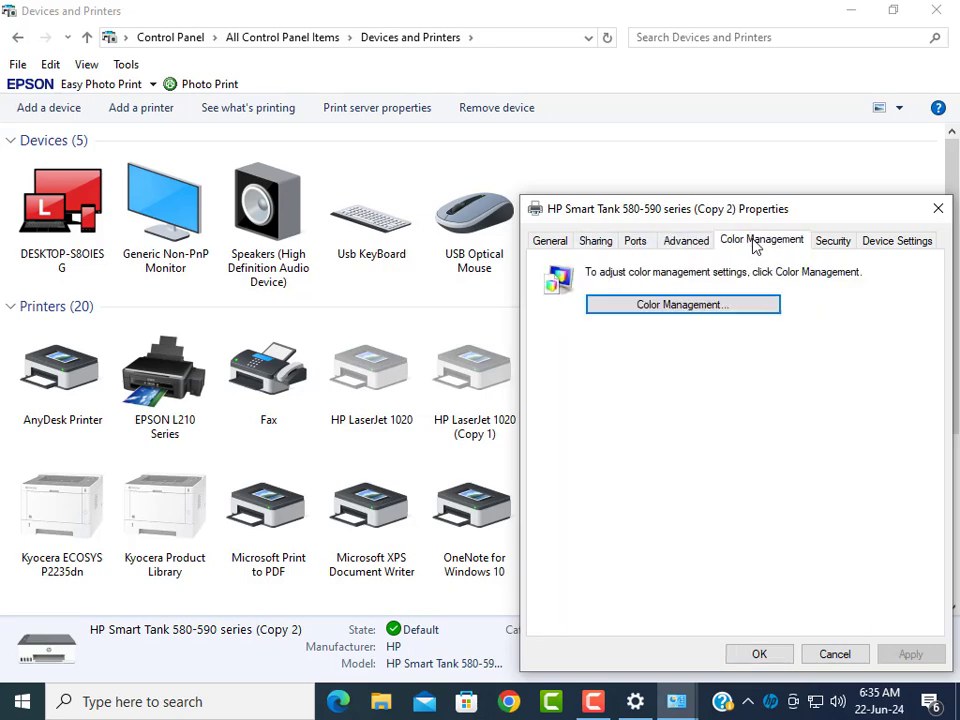
click(844, 249)
click(680, 248)
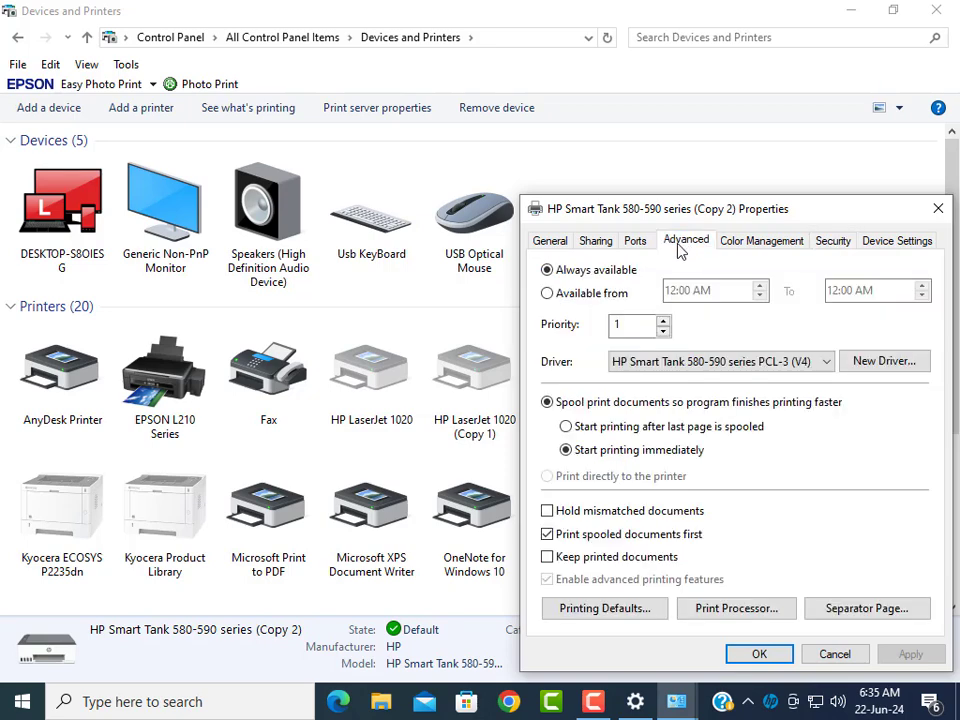
click(628, 614)
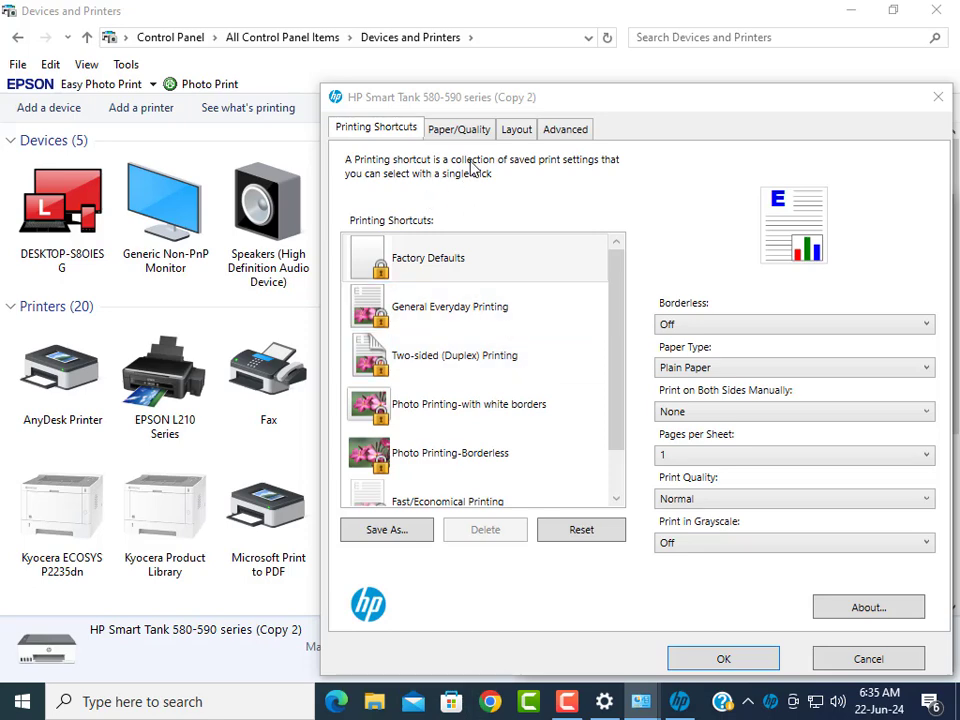
Set the default paper size to A4 in the paper and quality settings of the printing defaults
click(459, 133)
click(519, 205)
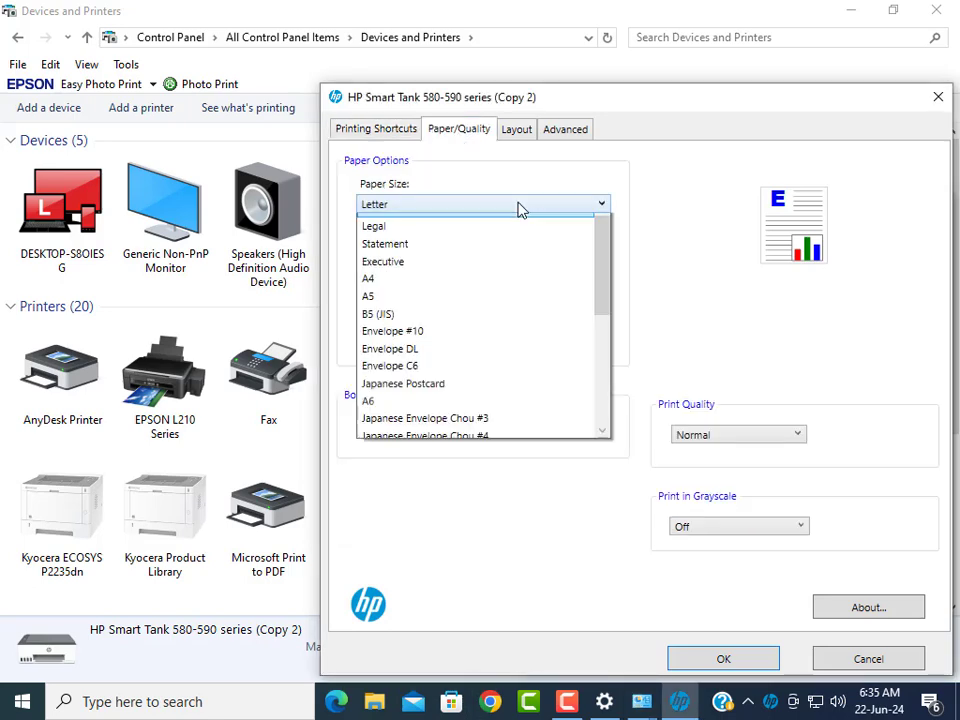
click(467, 293)
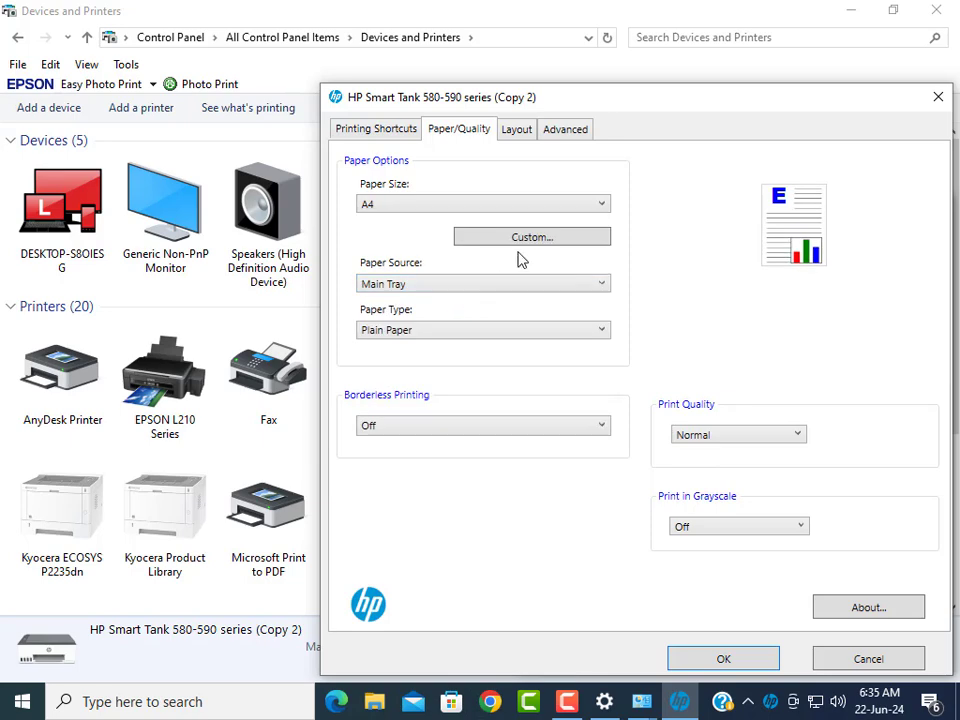
Review the layout, advanced, shortcut and paper settings of the printing defaults, and accept them
click(517, 129)
click(565, 130)
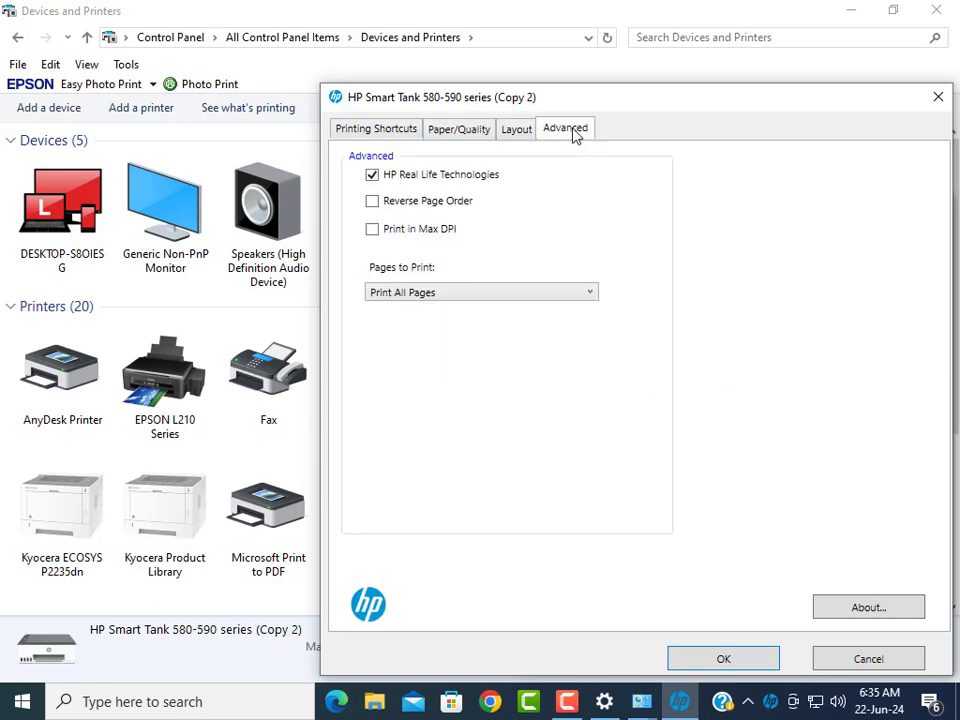
click(386, 134)
click(459, 130)
click(516, 130)
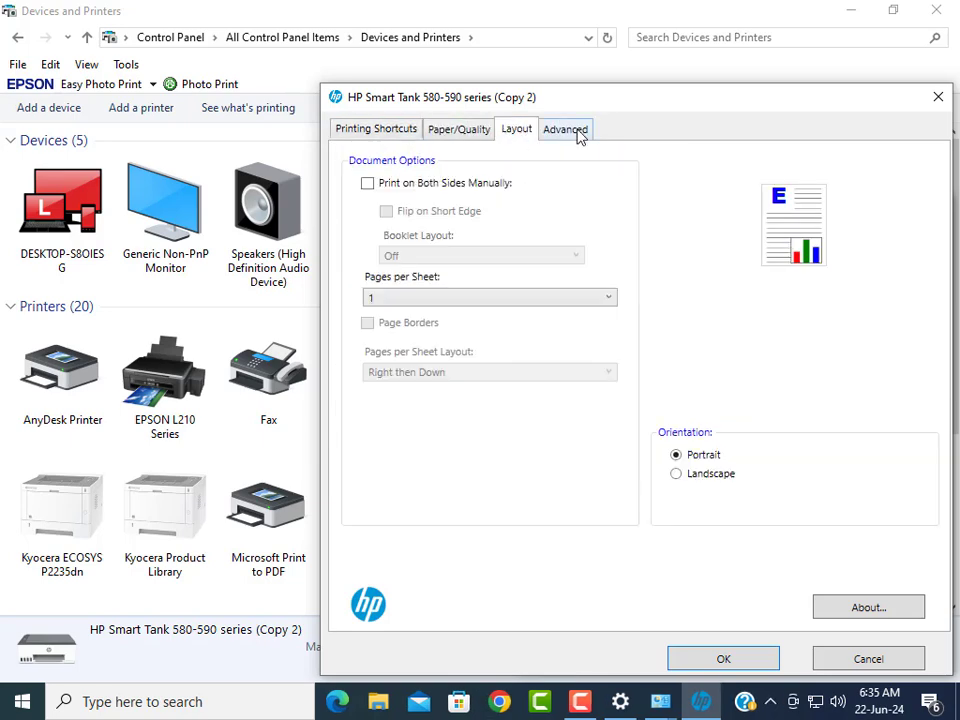
click(440, 130)
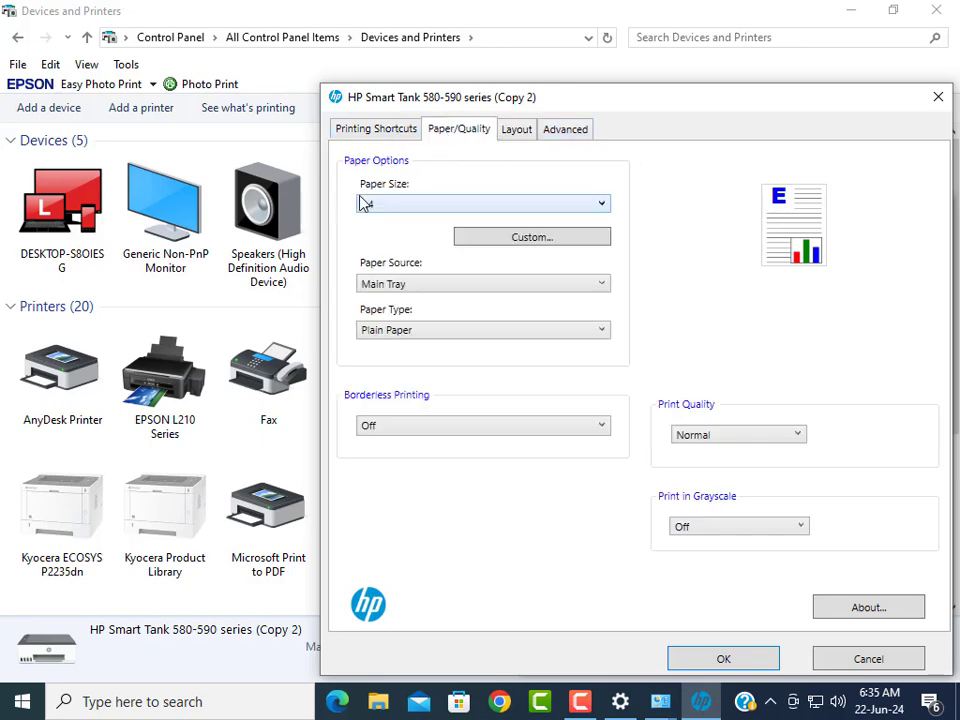
click(721, 659)
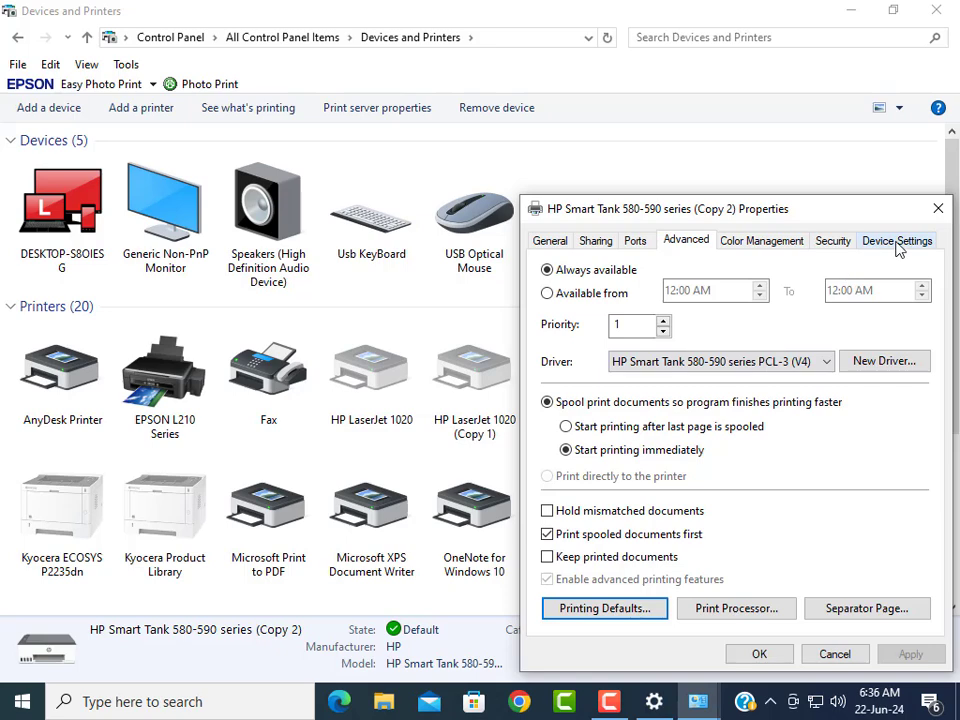
Minimize Devices and Printers, and close both the printer properties and the HP printer update message
click(755, 245)
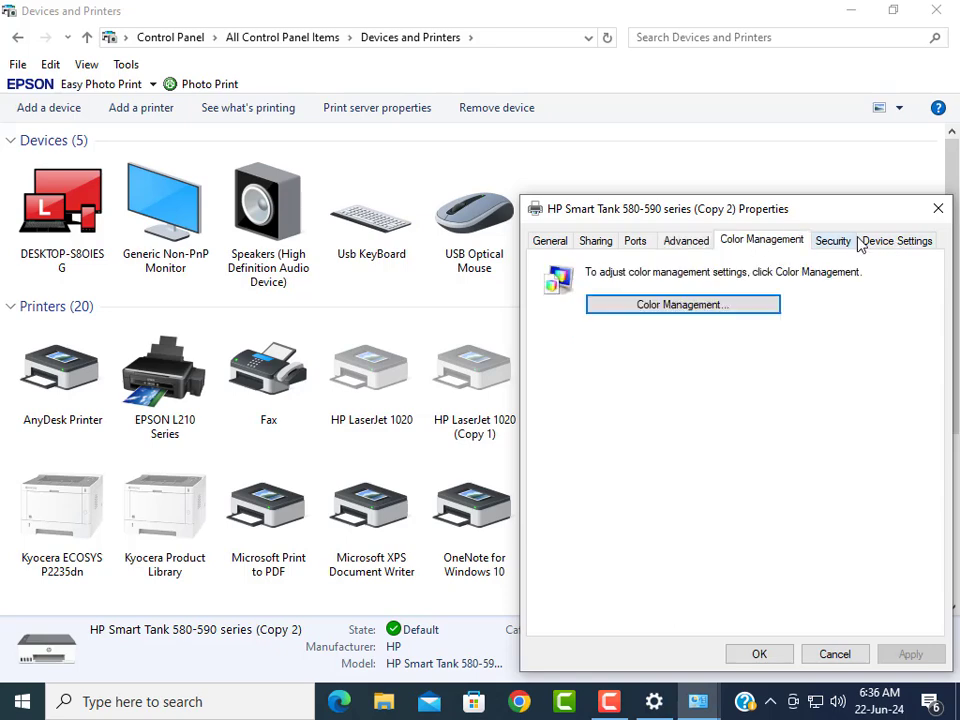
click(446, 317)
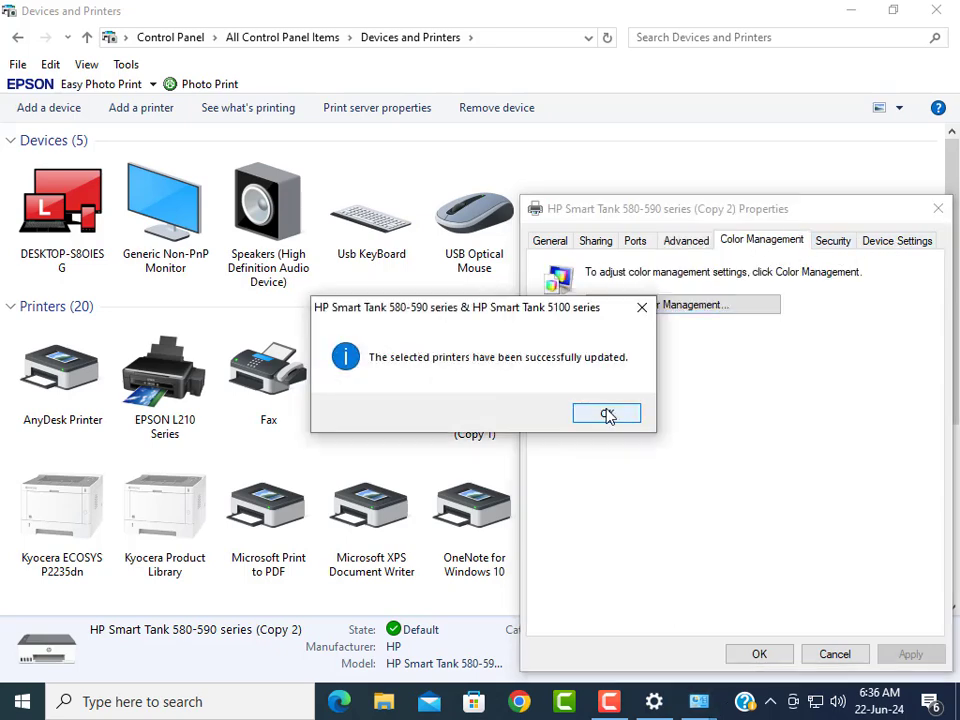
click(851, 11)
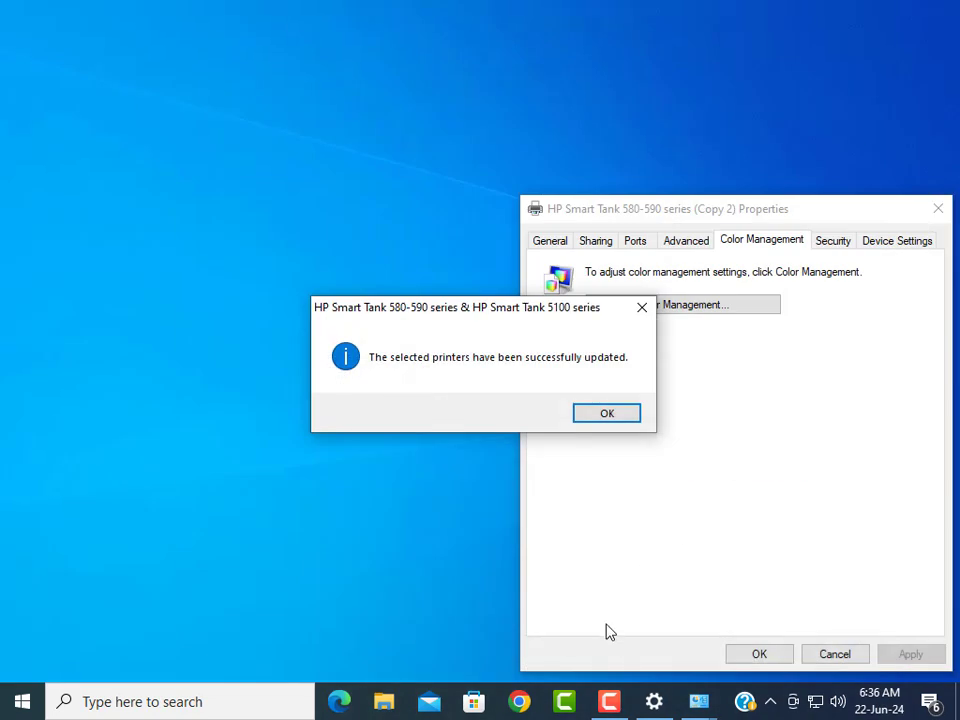
click(790, 658)
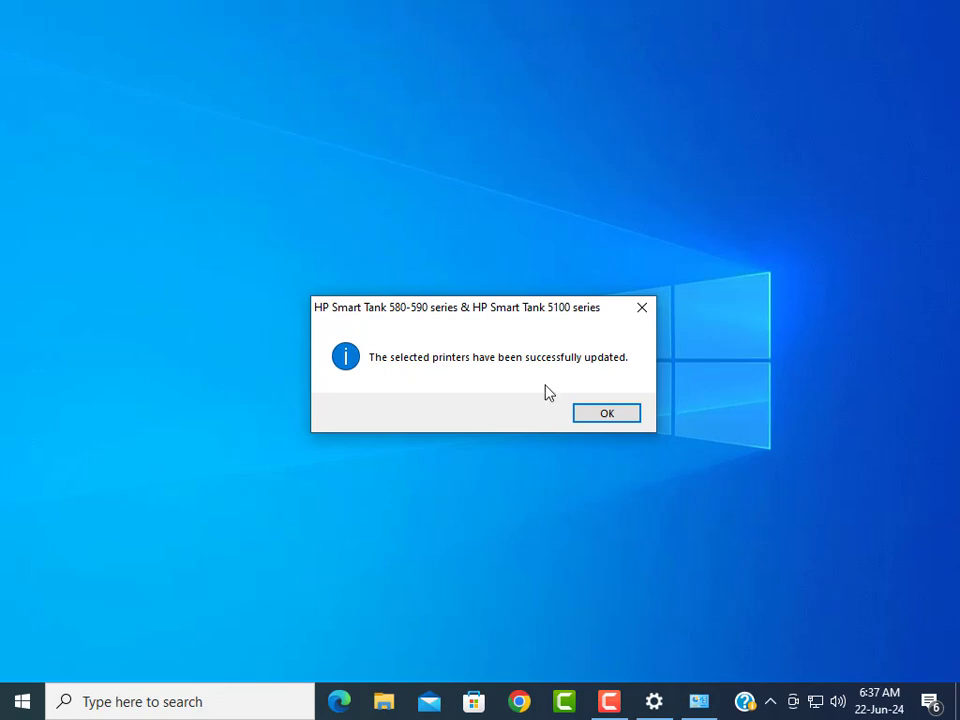
click(605, 416)
click(606, 418)
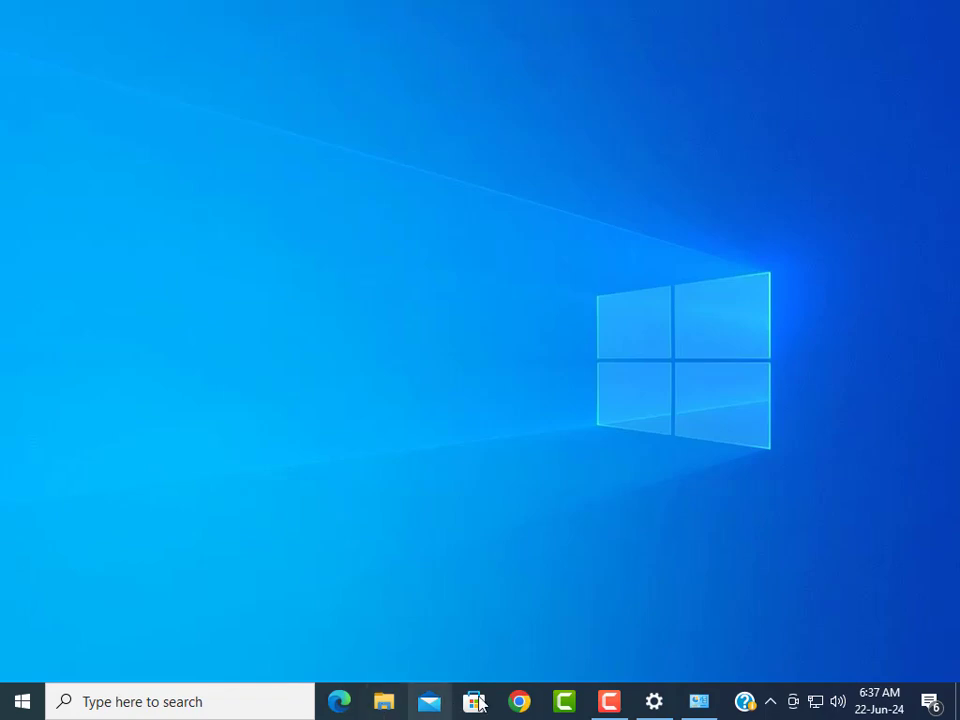
Restore Devices and Printers and open the printer properties of HP Smart Tank 580-590 series (Copy 2)
click(699, 701)
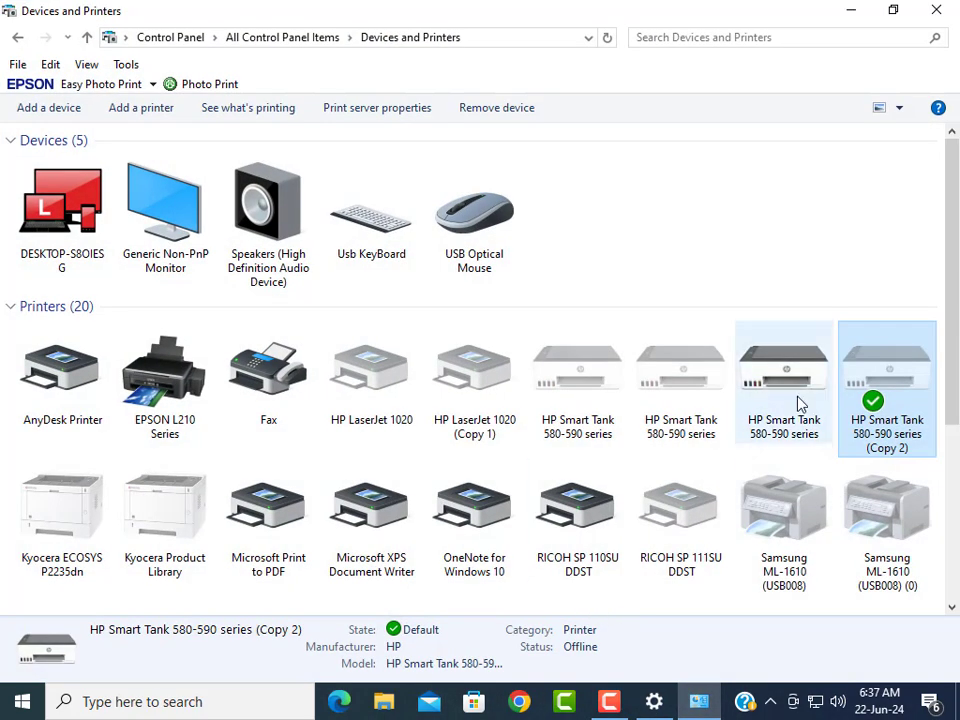
right_click(894, 394)
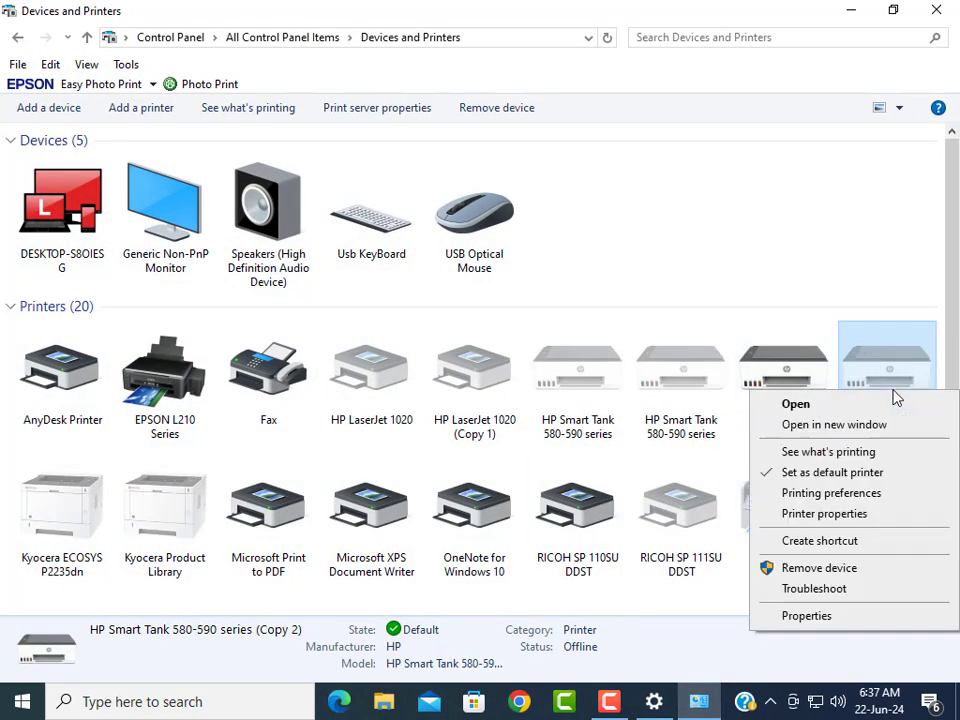
click(833, 528)
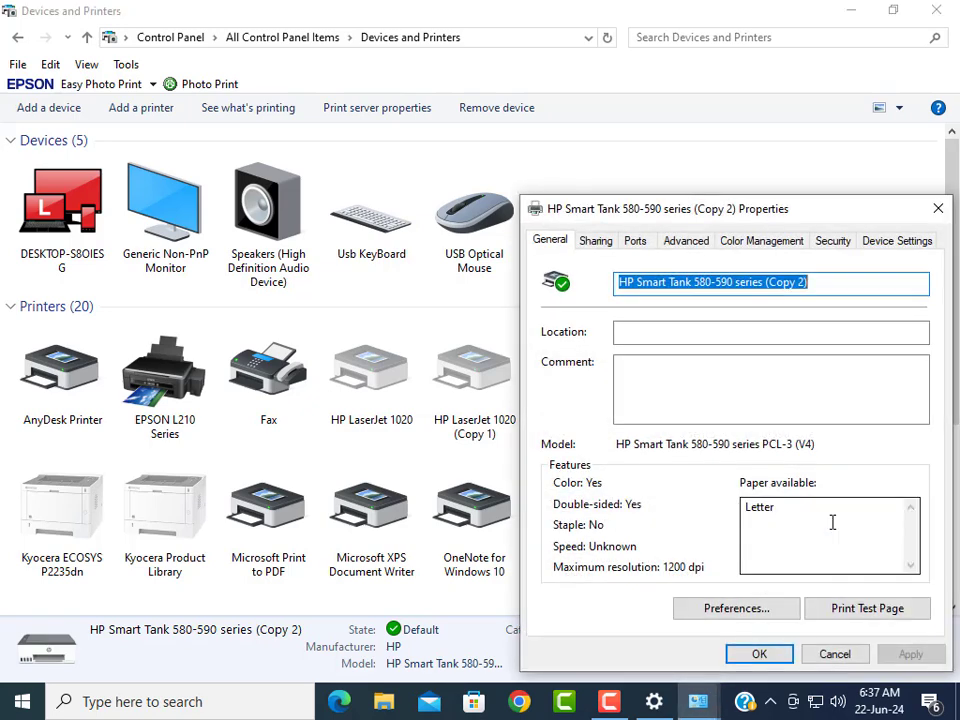
Print a test page from the printer properties, dismiss its notice, and send a second test page
click(842, 617)
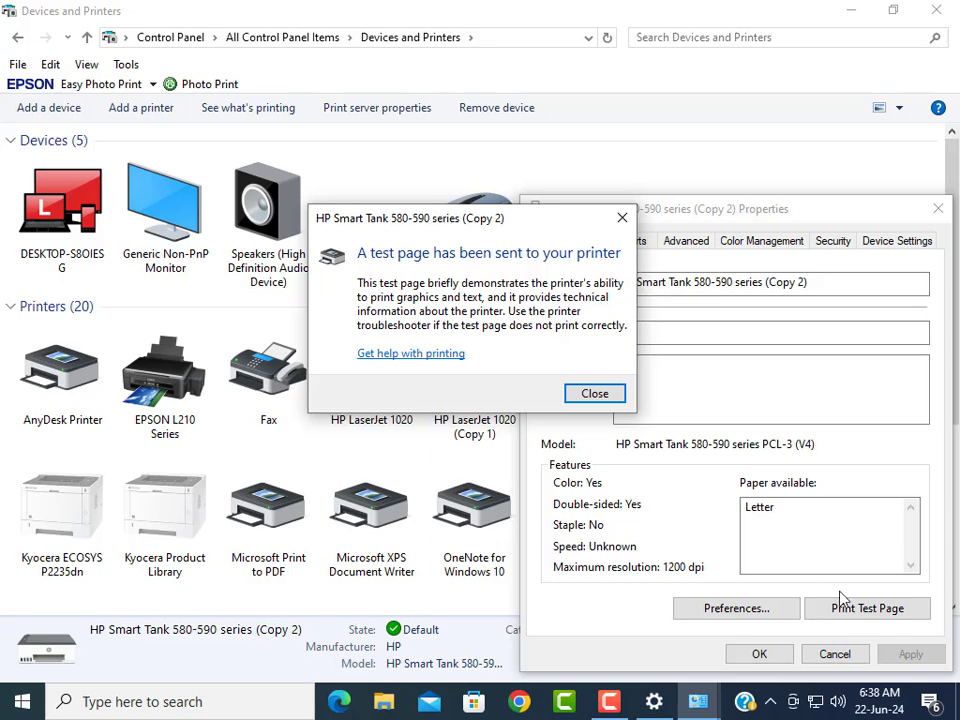
click(594, 393)
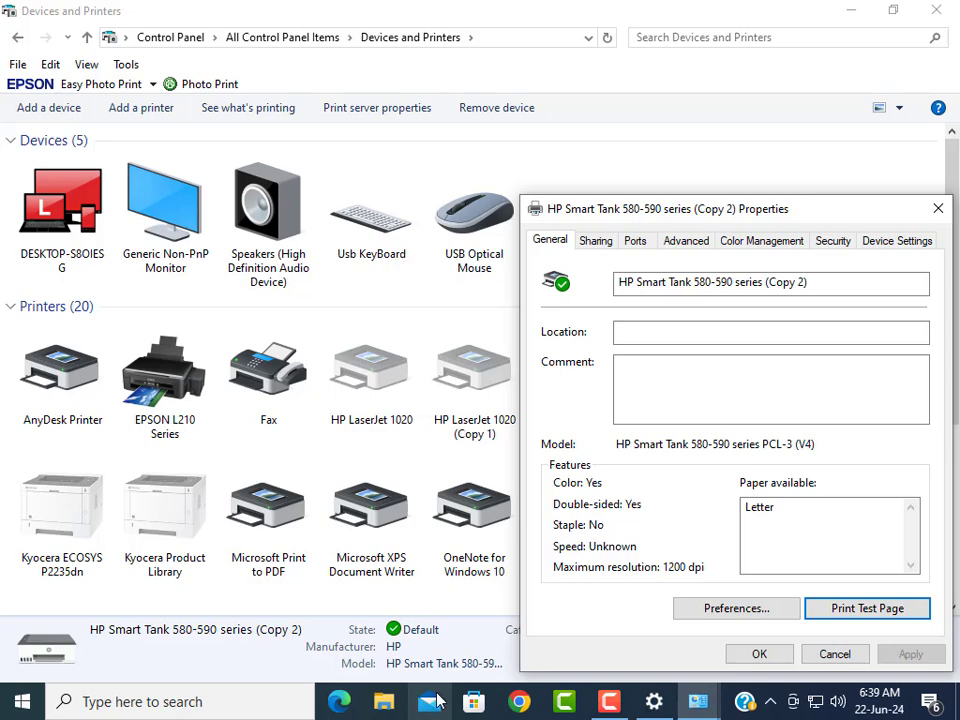
click(845, 610)
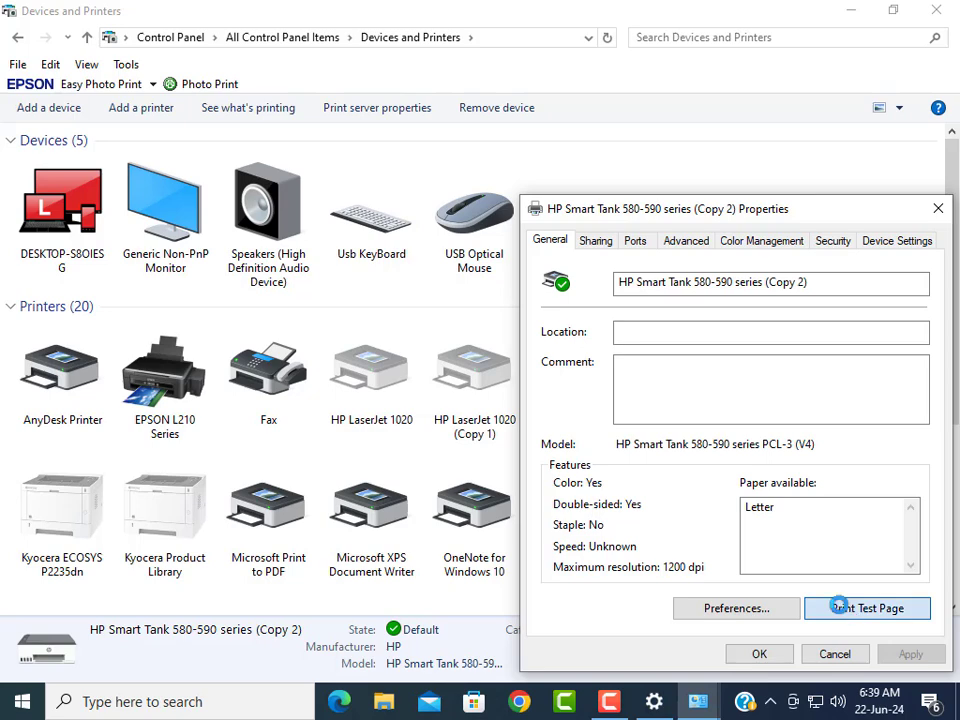